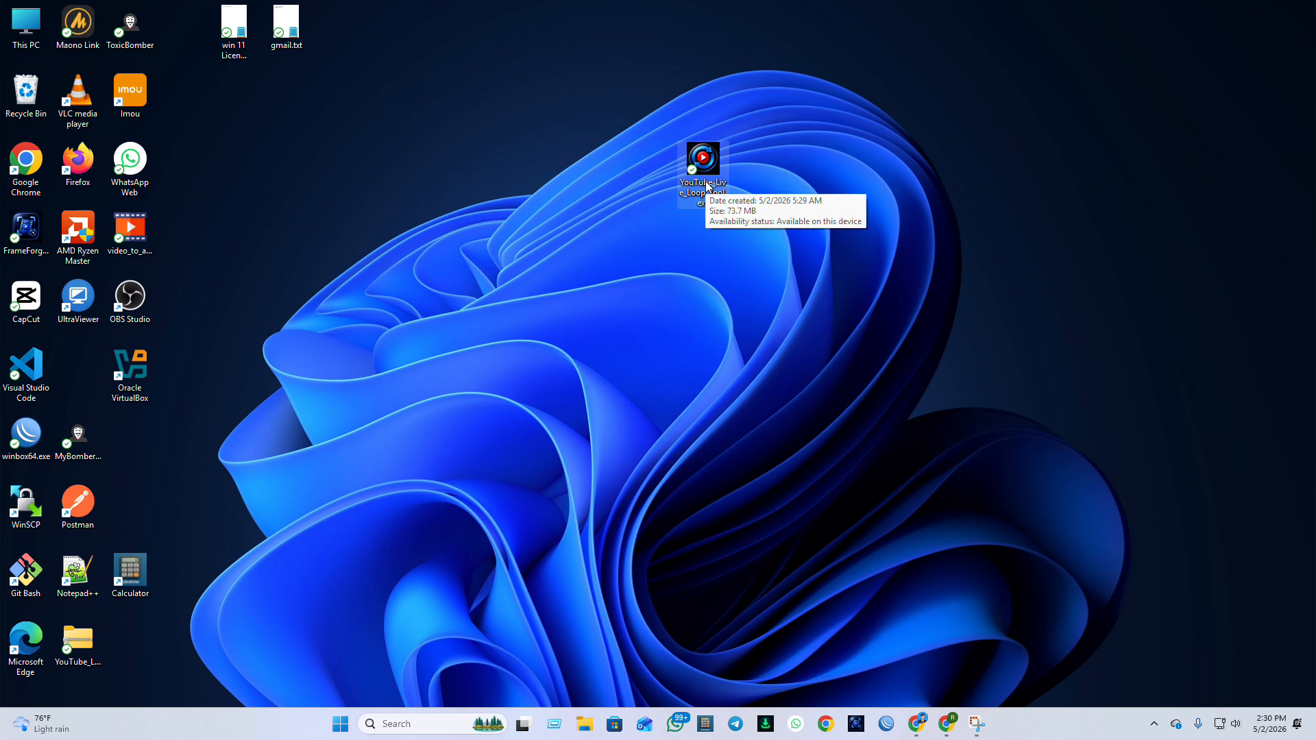
# Launch YouTube Live Loop Tool Pro from the desktop and move its window near the middle of the screen.
pyautogui.doubleClick(706, 173)
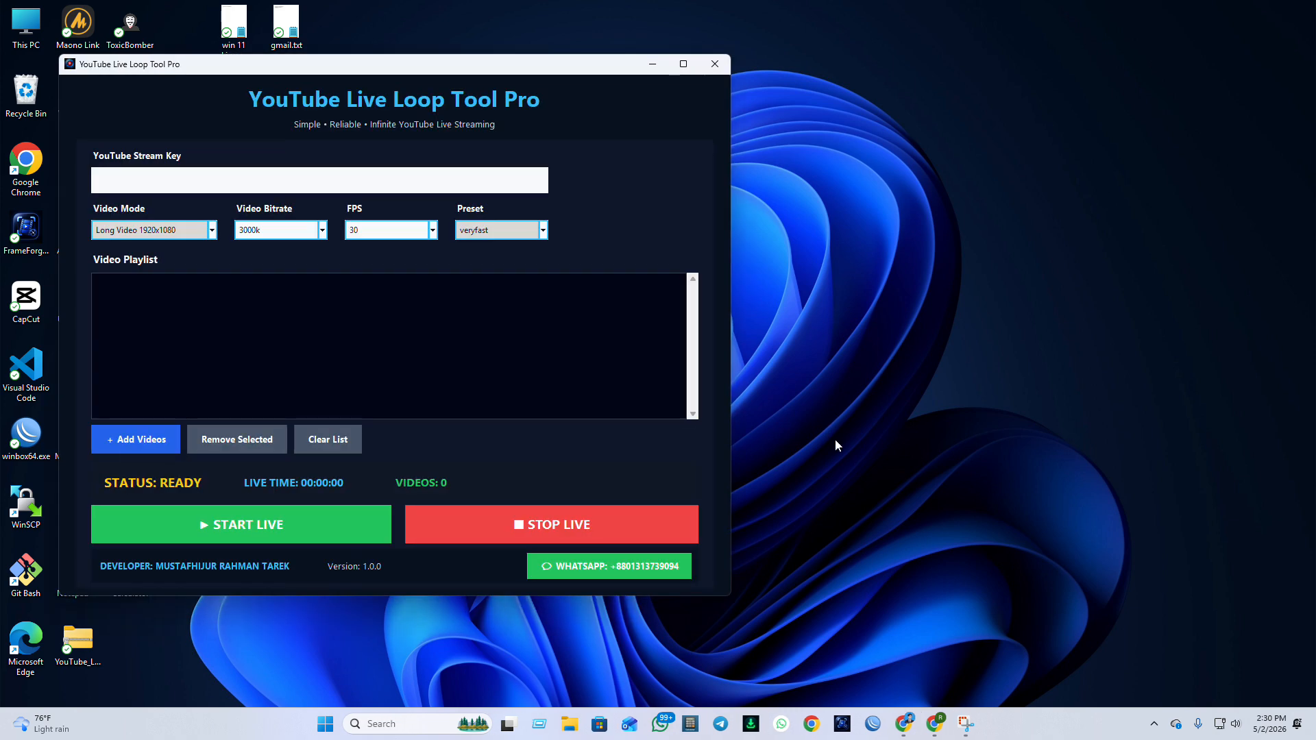
pyautogui.moveTo(348, 71); pyautogui.dragTo(586, 100)
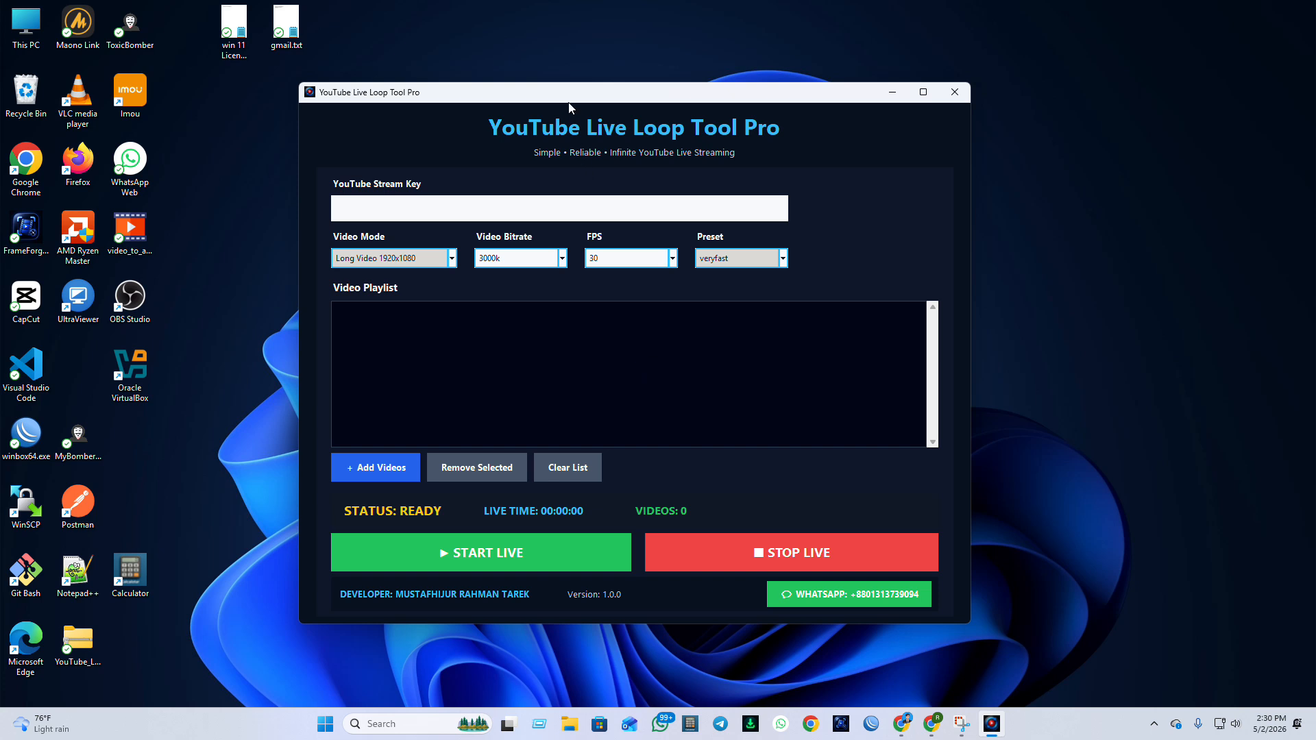
pyautogui.moveTo(568, 96); pyautogui.dragTo(599, 102)
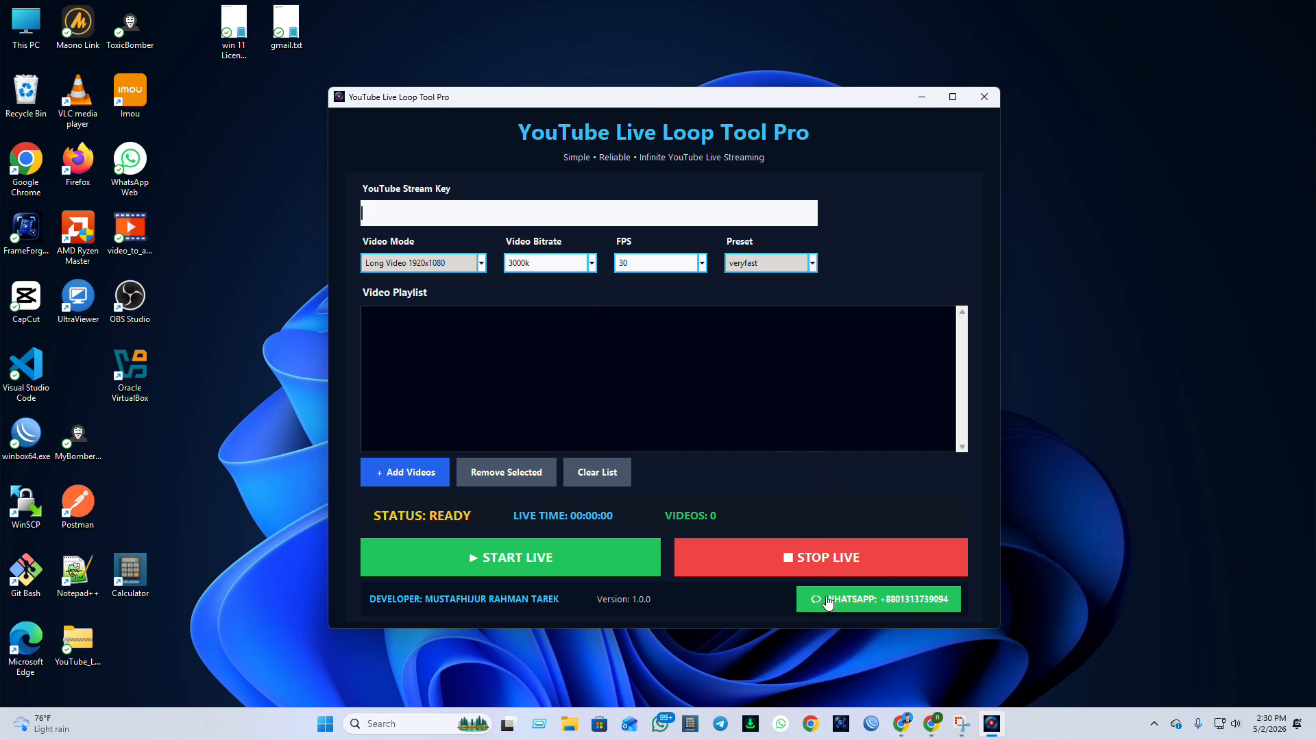
# Switch to YouTube Studio in Chrome and set up a live stream for now, using streaming software as the stream type.
pyautogui.click(939, 730)
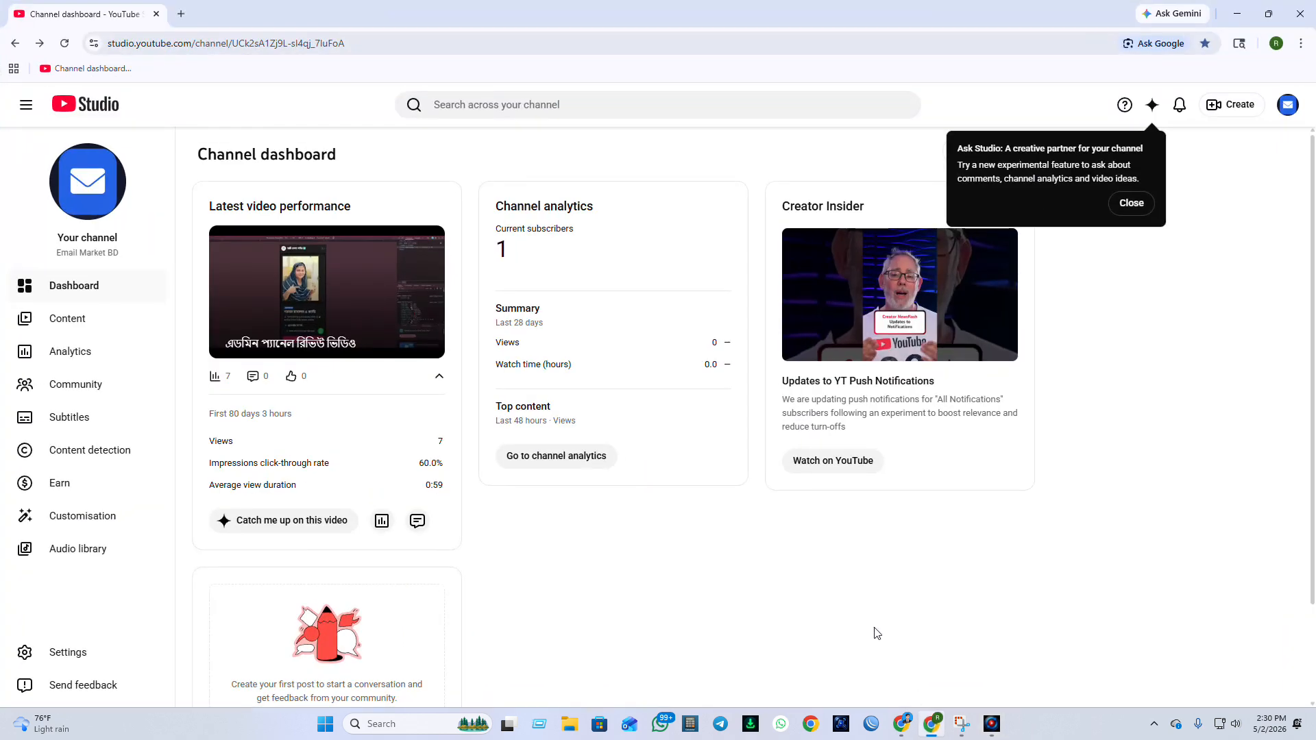
pyautogui.click(1126, 204)
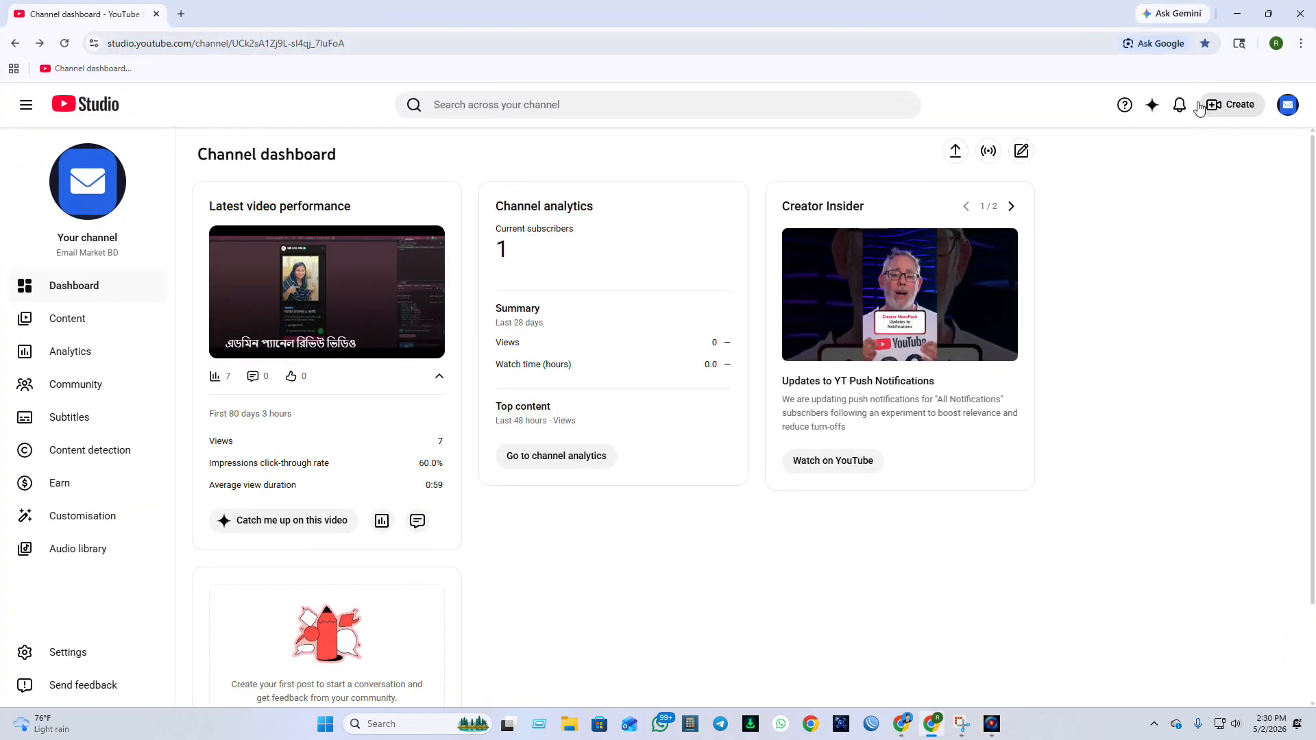
pyautogui.click(1237, 107)
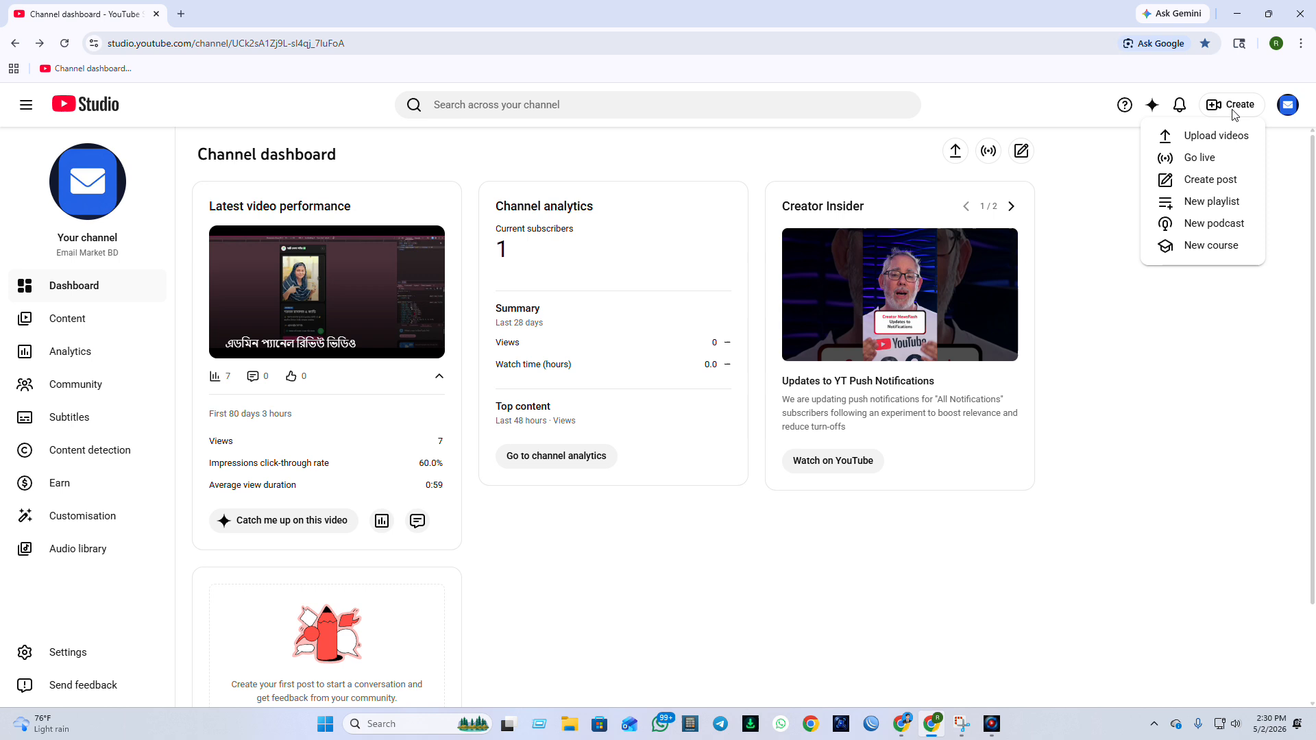
pyautogui.click(1186, 162)
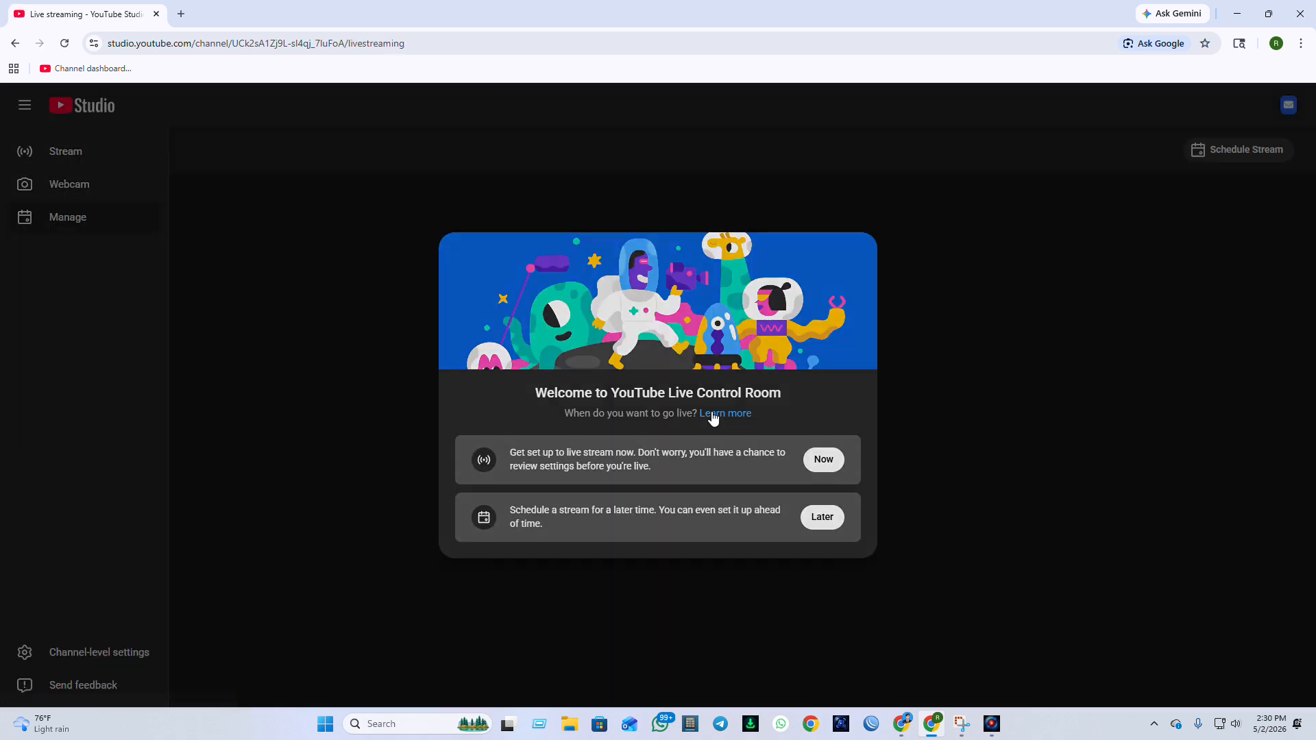
pyautogui.click(823, 459)
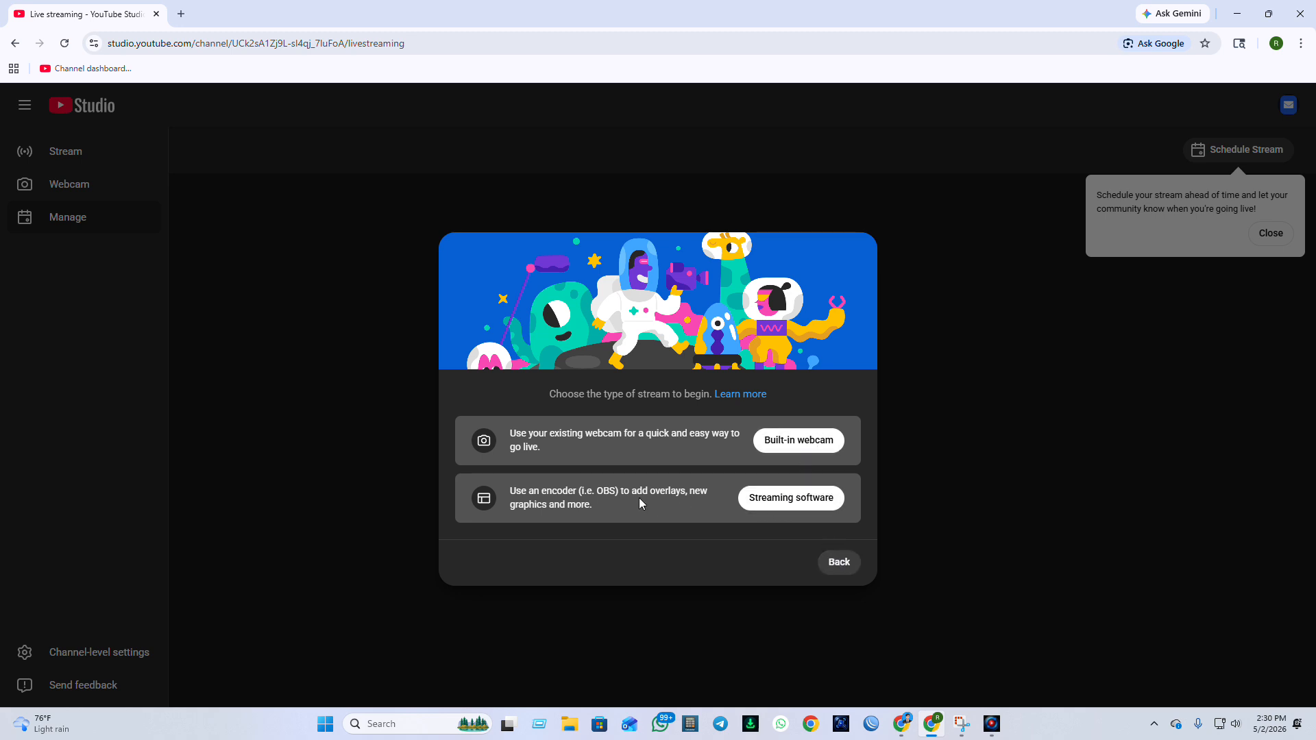
pyautogui.click(783, 499)
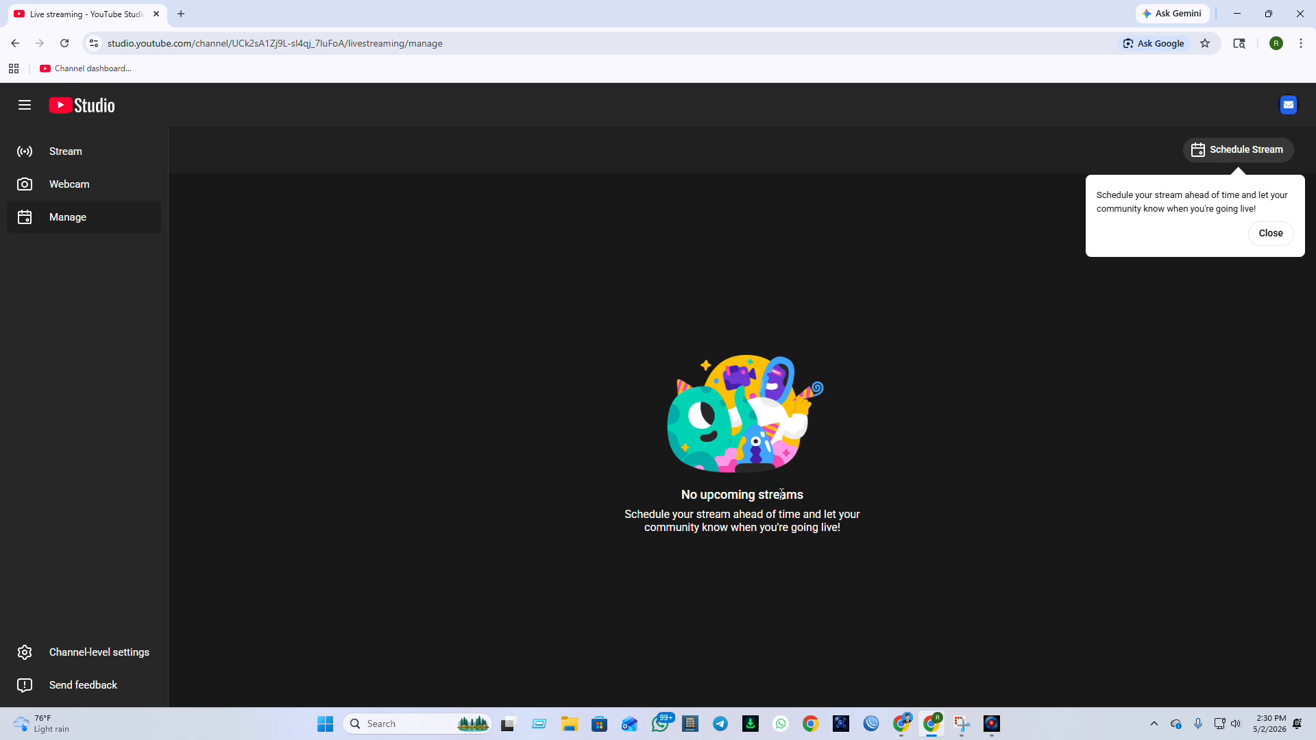
# Open the Stream page of the Live Control Room and save the stream as not 'Made for Kids'.
pyautogui.click(1267, 235)
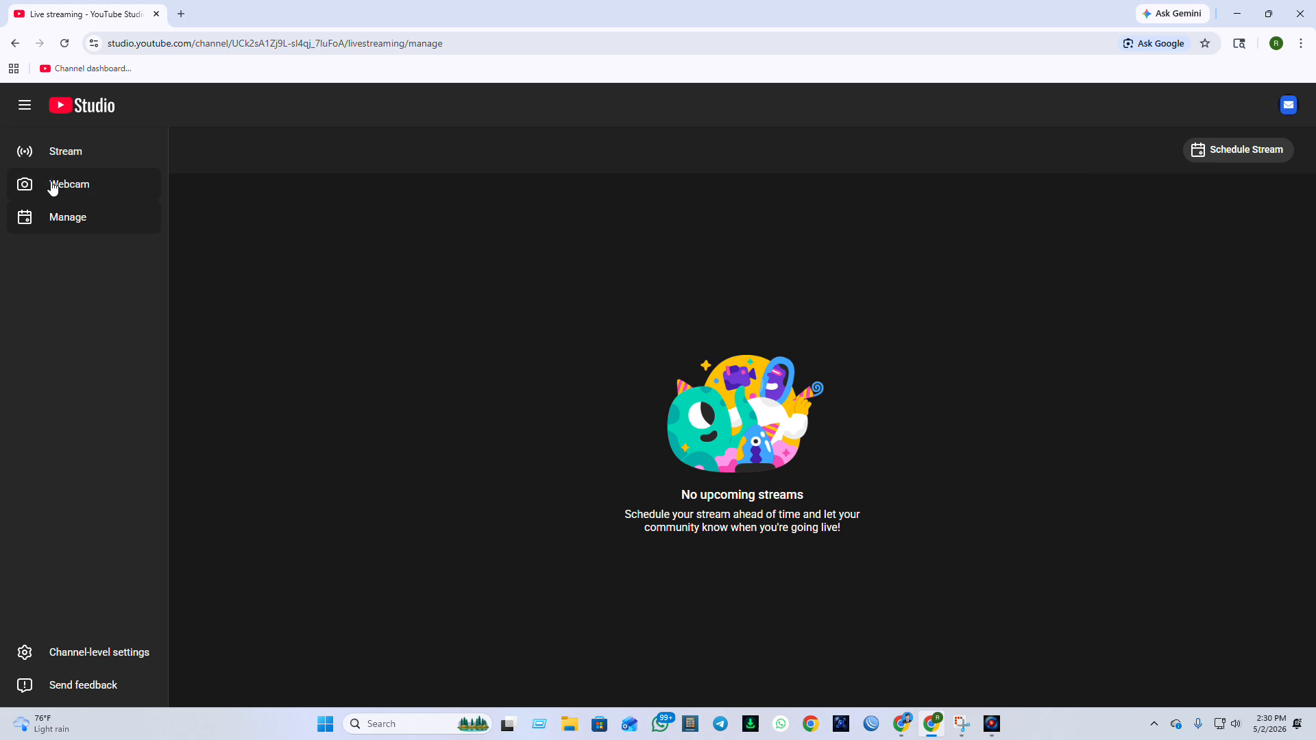
pyautogui.click(78, 151)
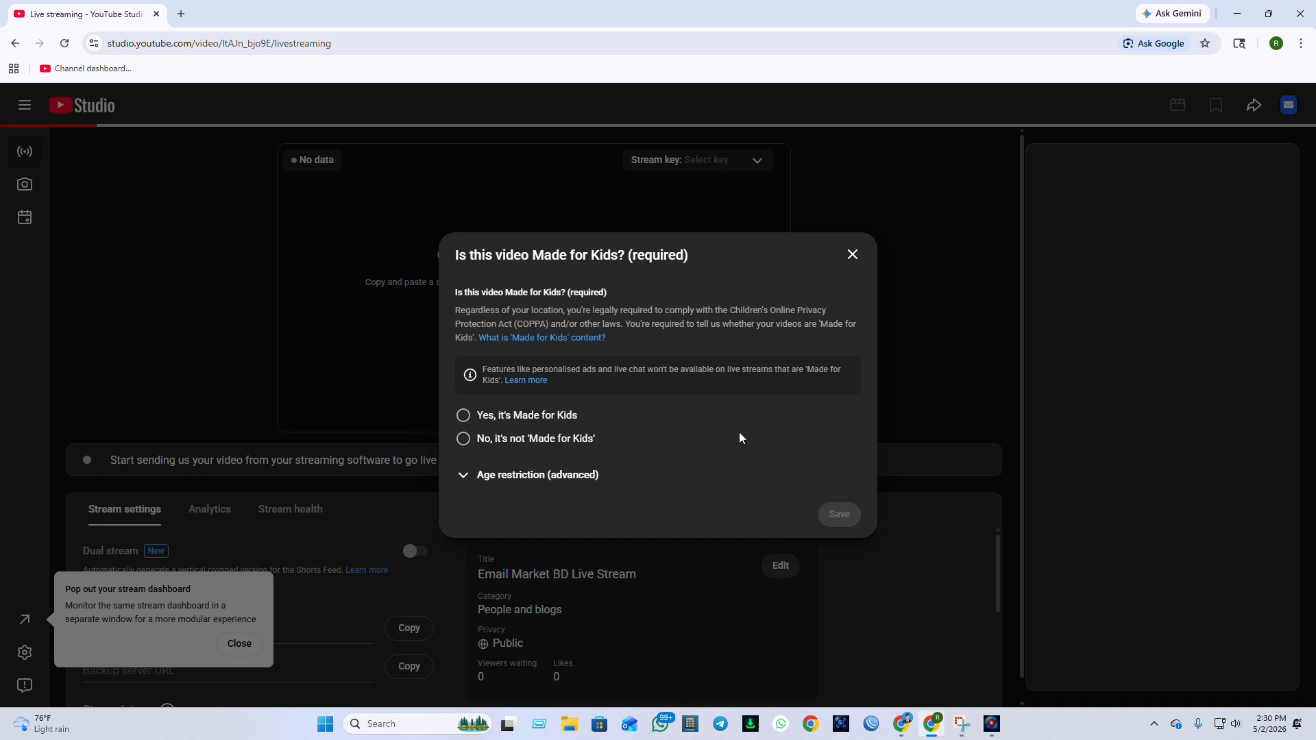
pyautogui.click(528, 439)
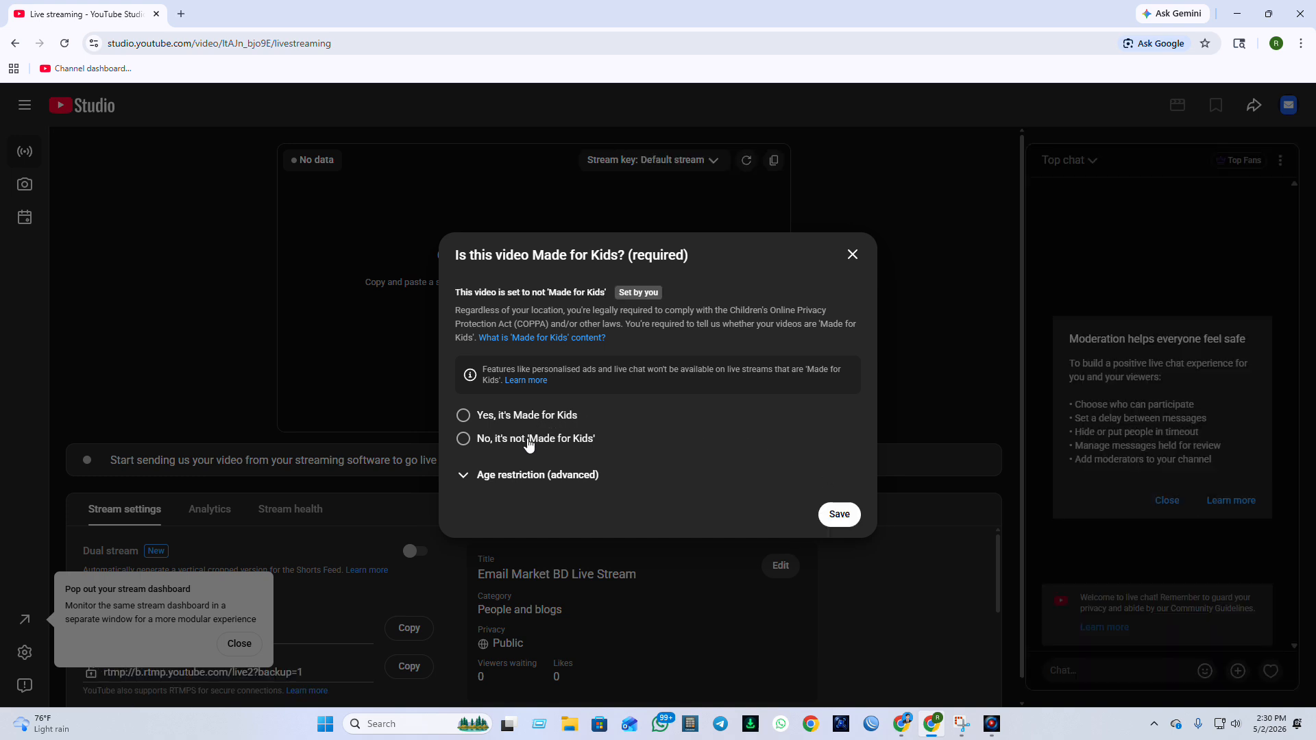
pyautogui.click(843, 515)
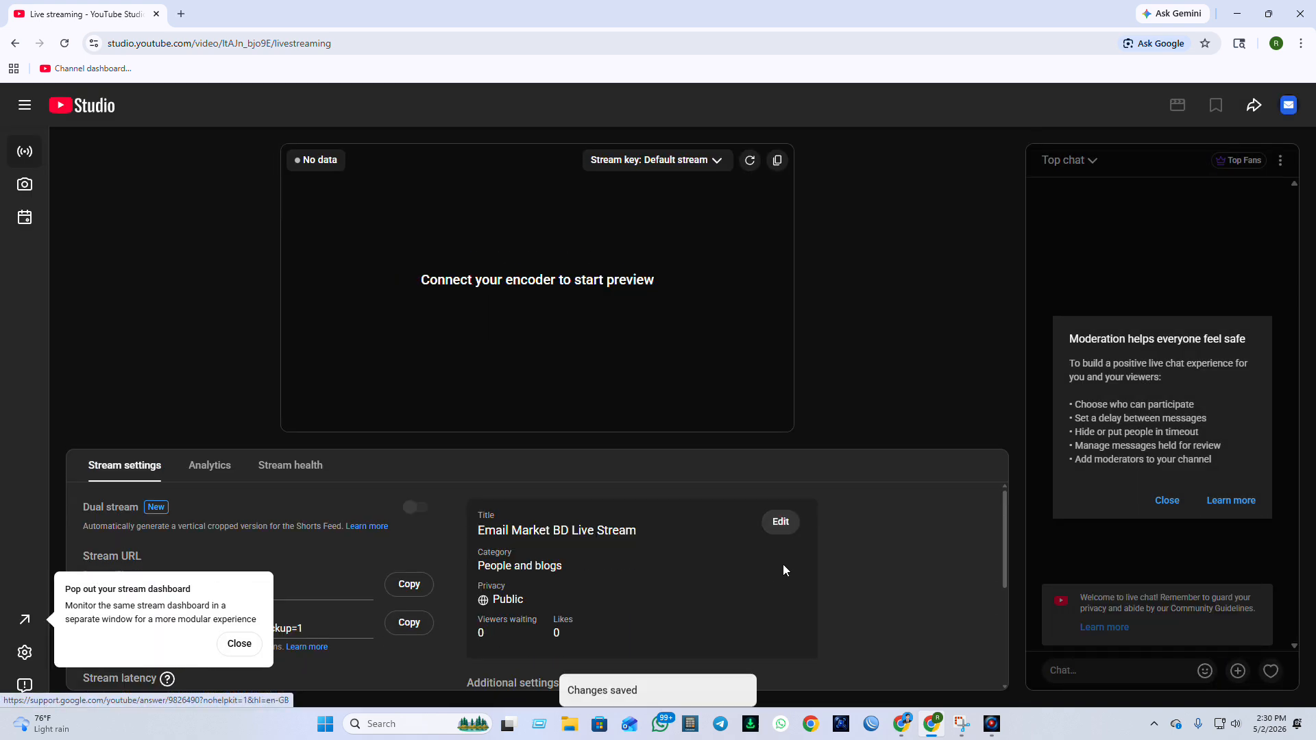
# Review the stream's title and description settings without changing them, and look through the additional stream settings.
pyautogui.click(781, 566)
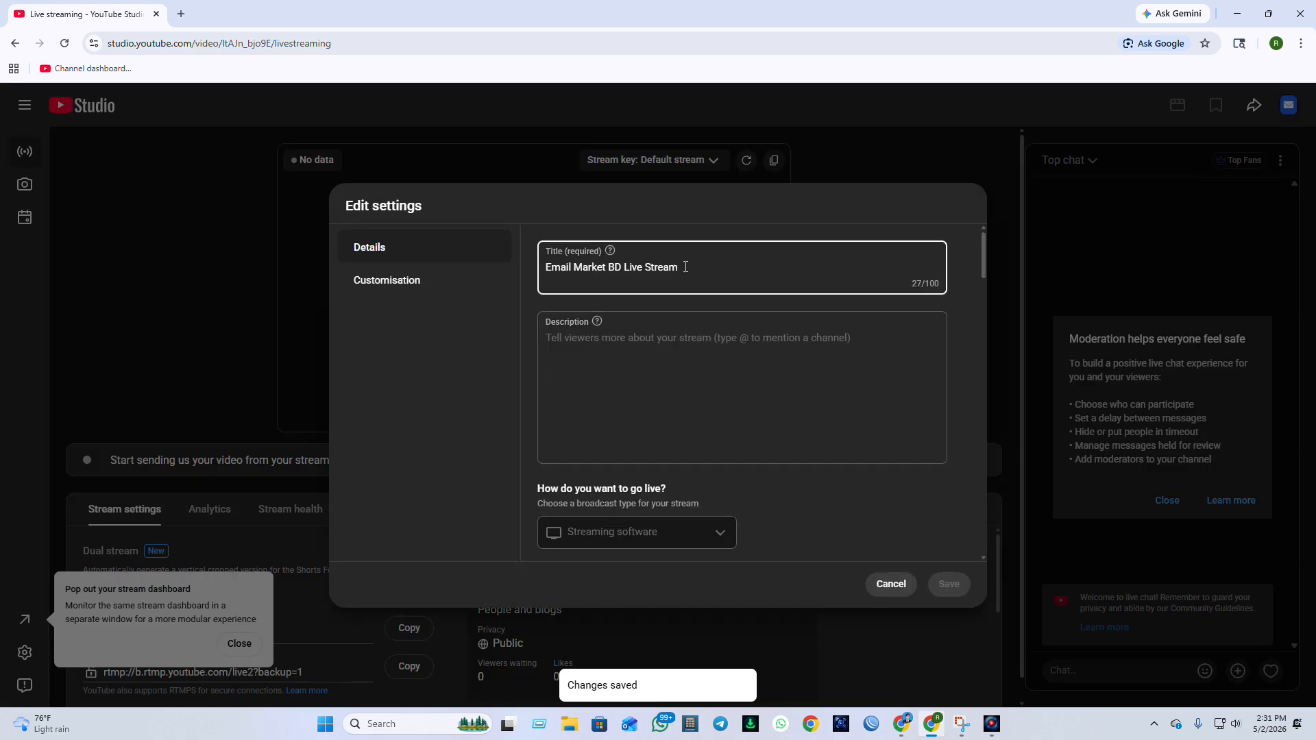
pyautogui.click(884, 587)
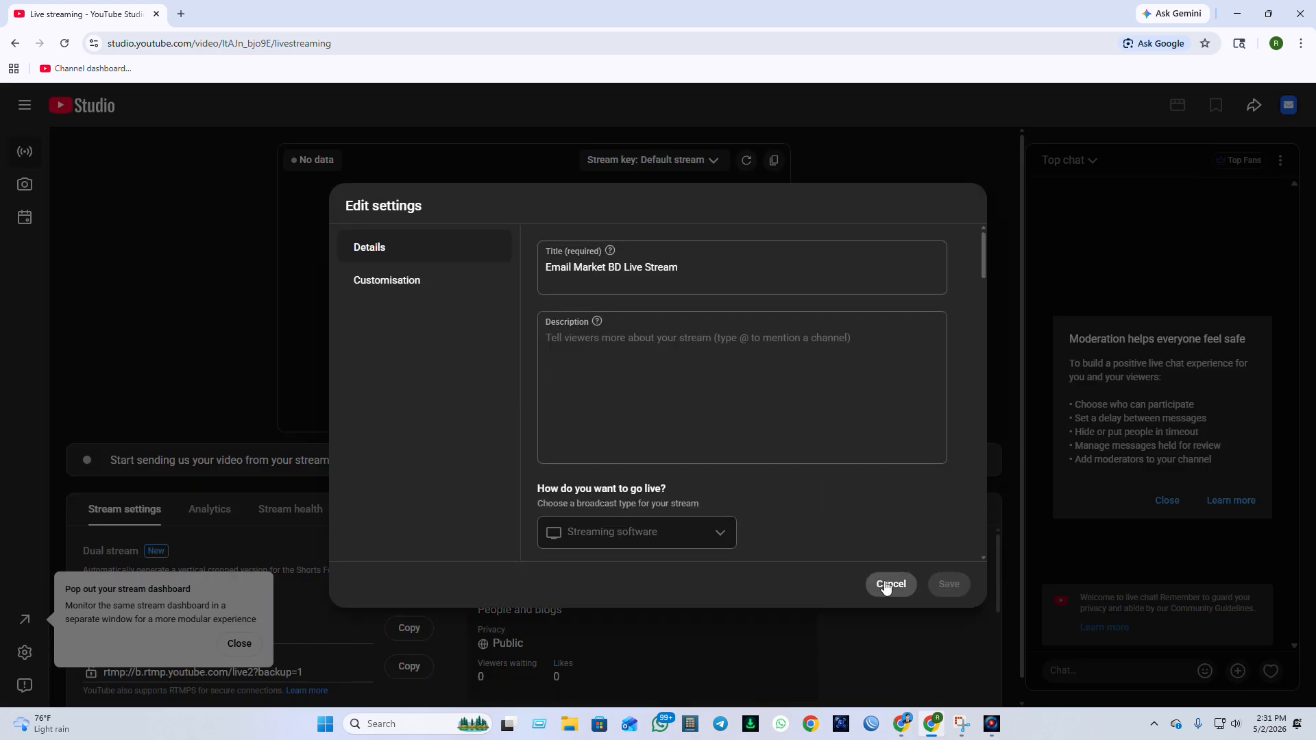
pyautogui.scroll(-3, 636, 607)
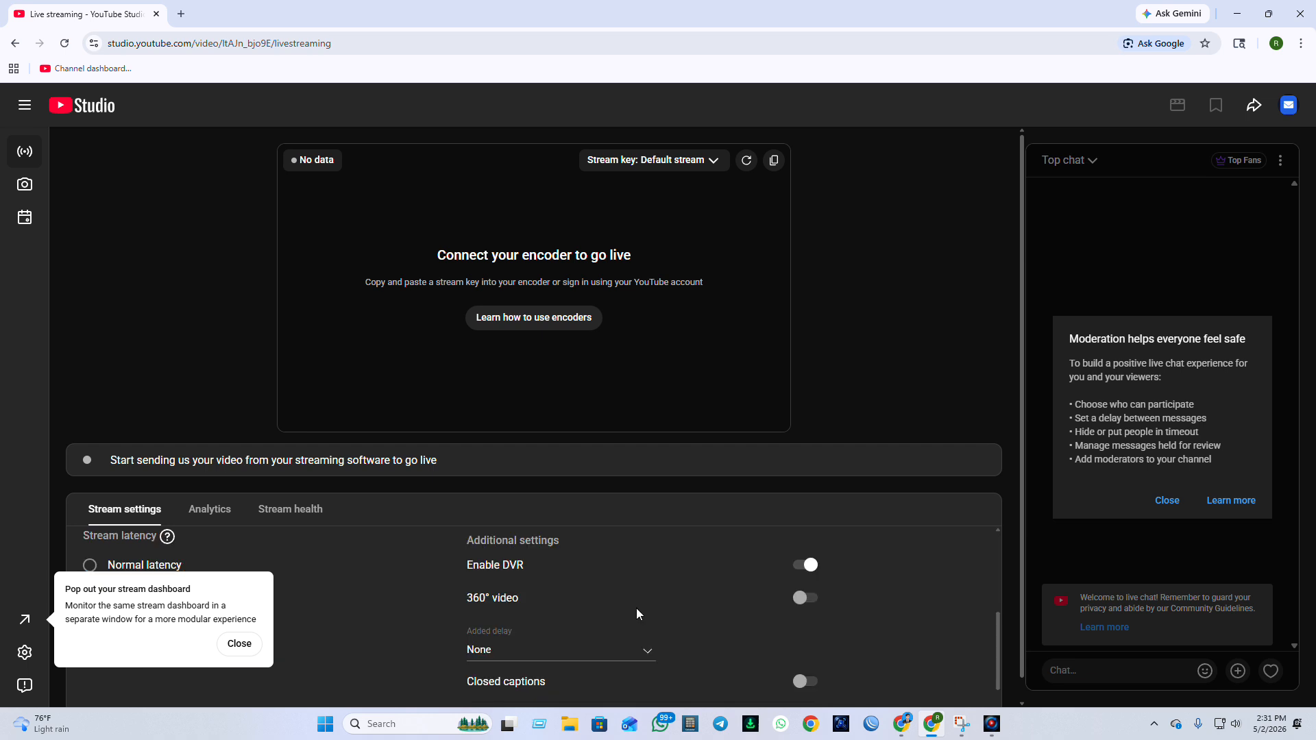
pyautogui.scroll(3, 644, 594)
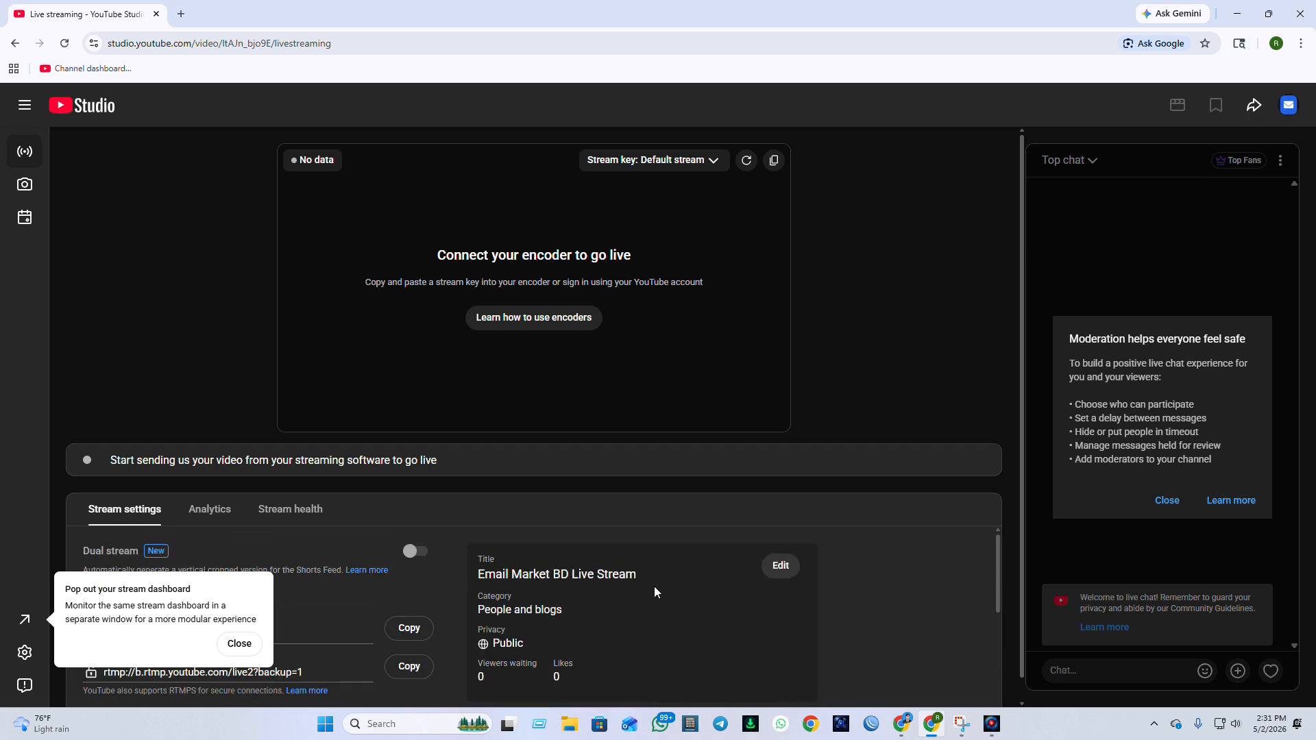
# Copy the stream key from the encoder setup help and paste it into the stream key field of YouTube Live Loop Tool Pro.
pyautogui.click(542, 319)
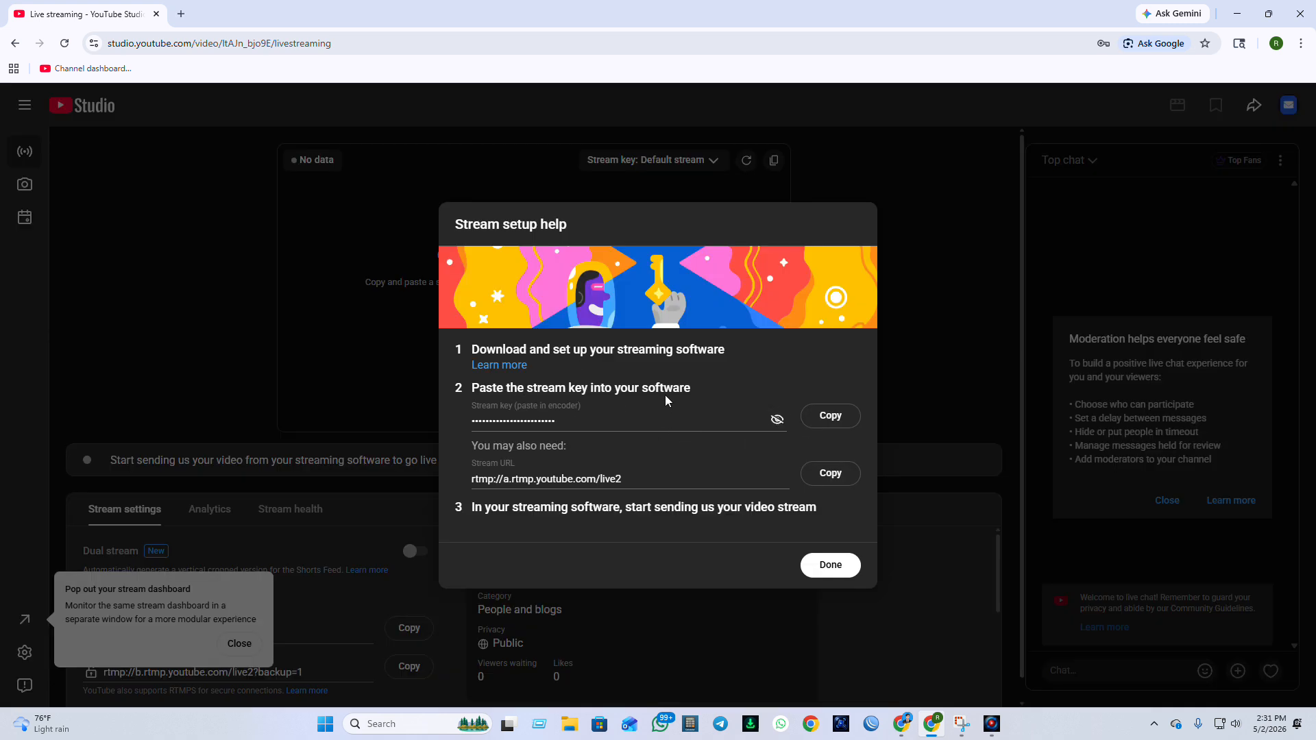
pyautogui.click(834, 418)
pyautogui.click(841, 416)
pyautogui.click(831, 565)
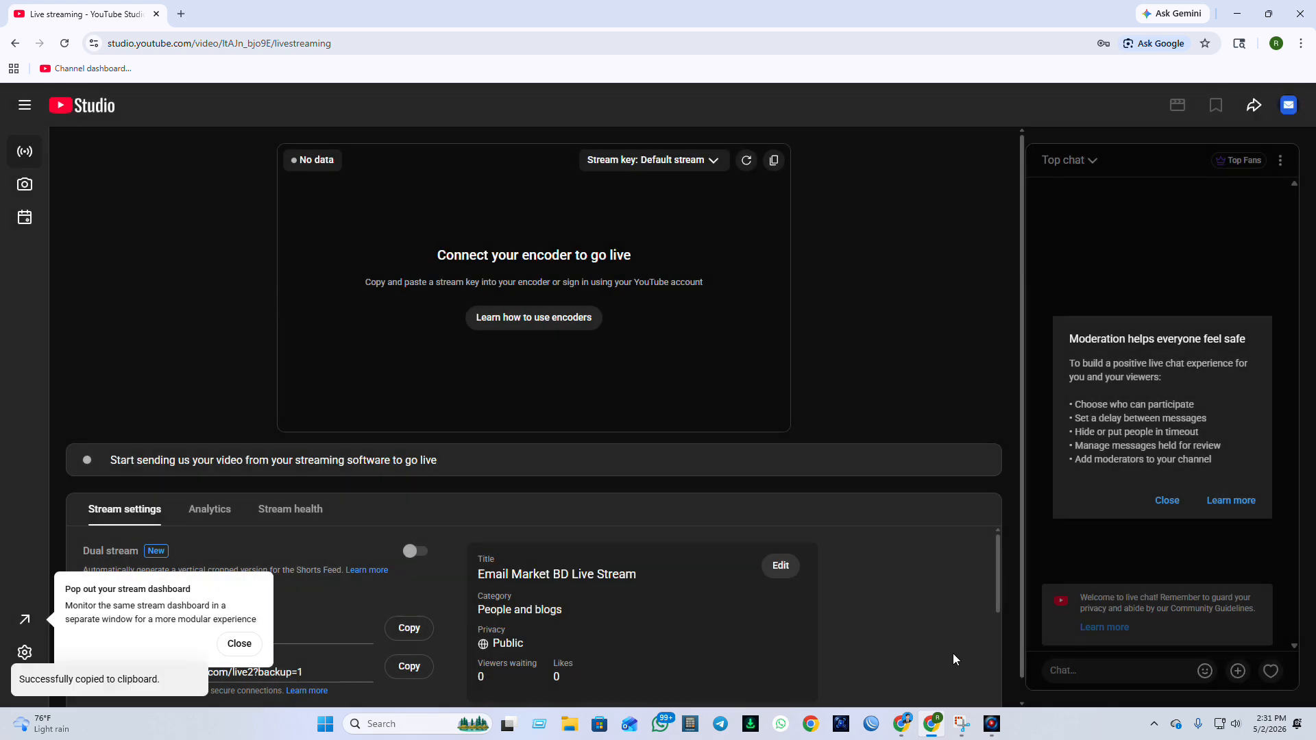
pyautogui.click(992, 724)
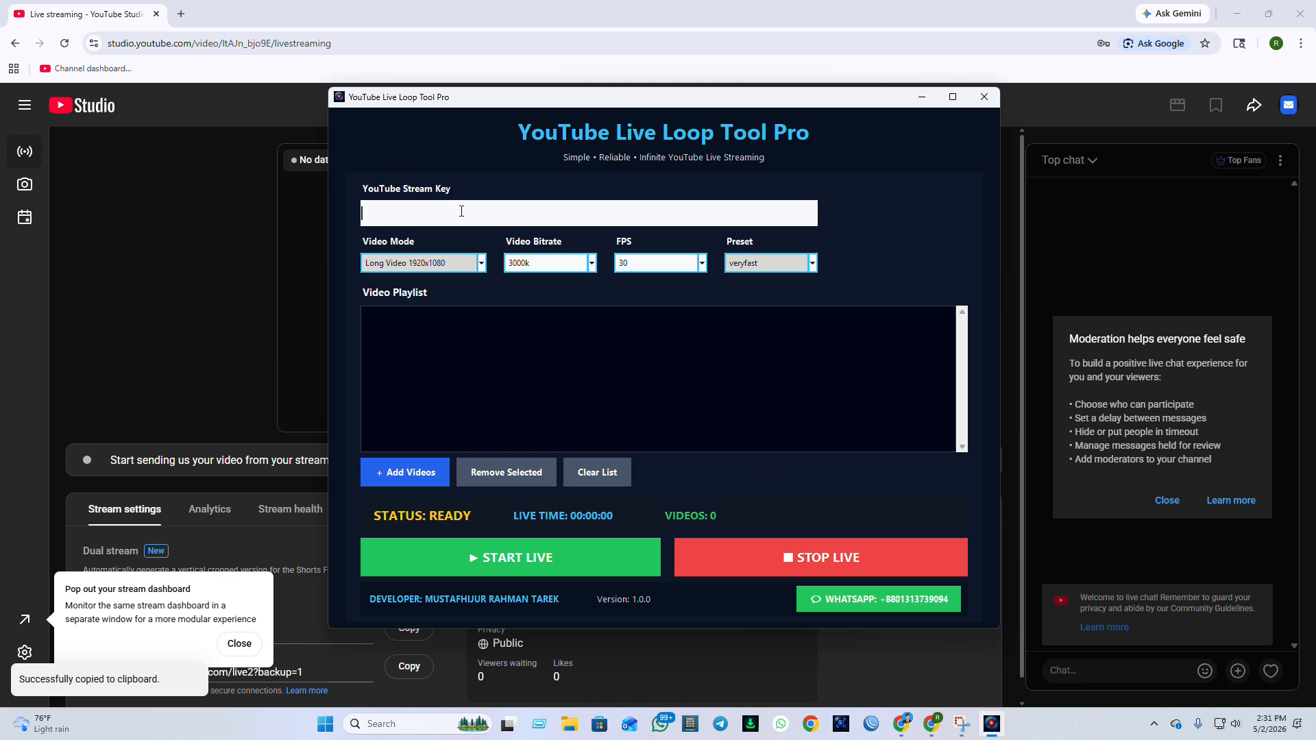
pyautogui.hotkey('ctrl', 'v')
# Review the available video modes and encoding presets, keeping the current selections.
pyautogui.click(450, 262)
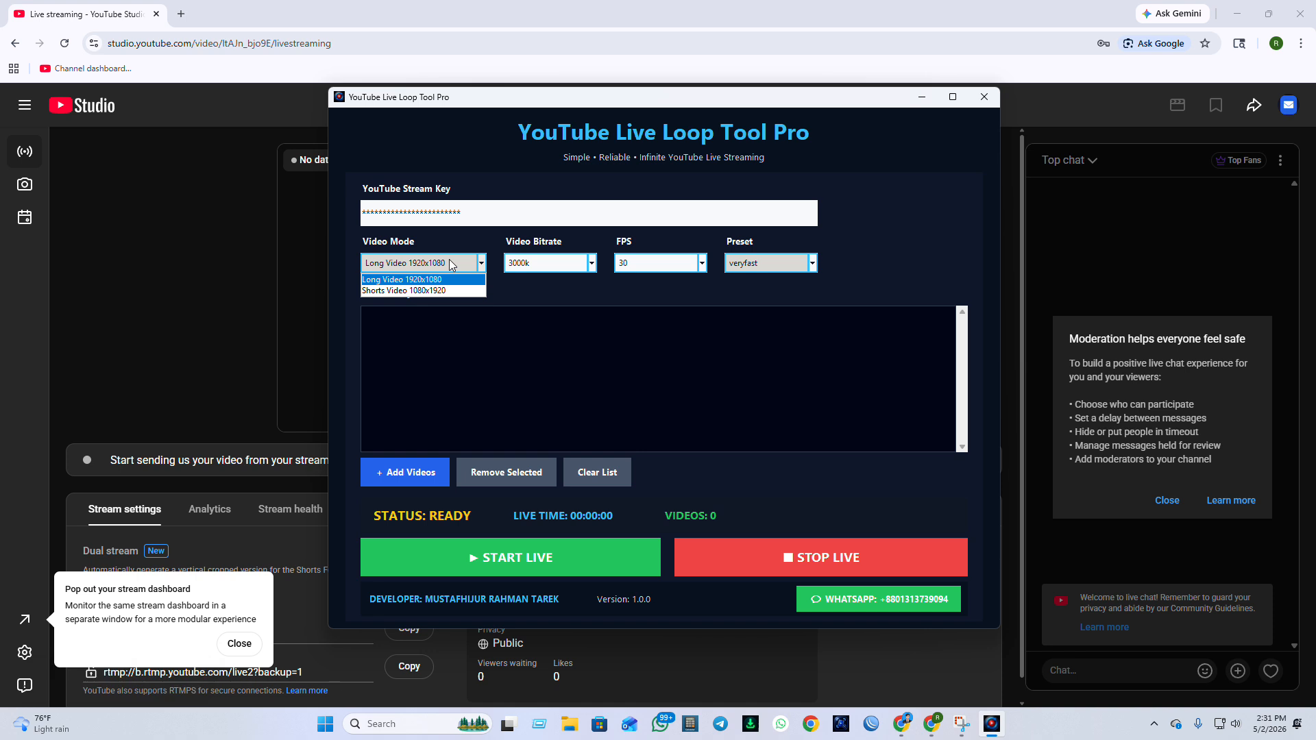
pyautogui.click(449, 262)
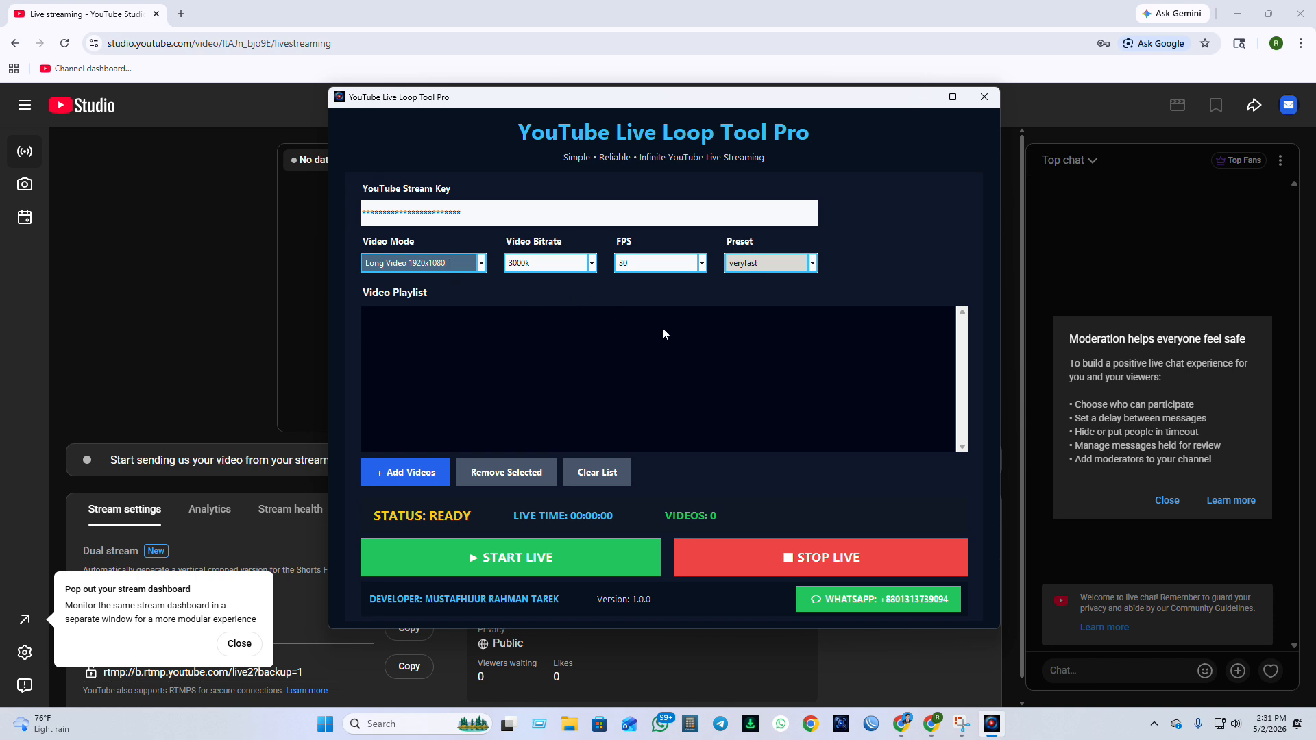
pyautogui.click(763, 266)
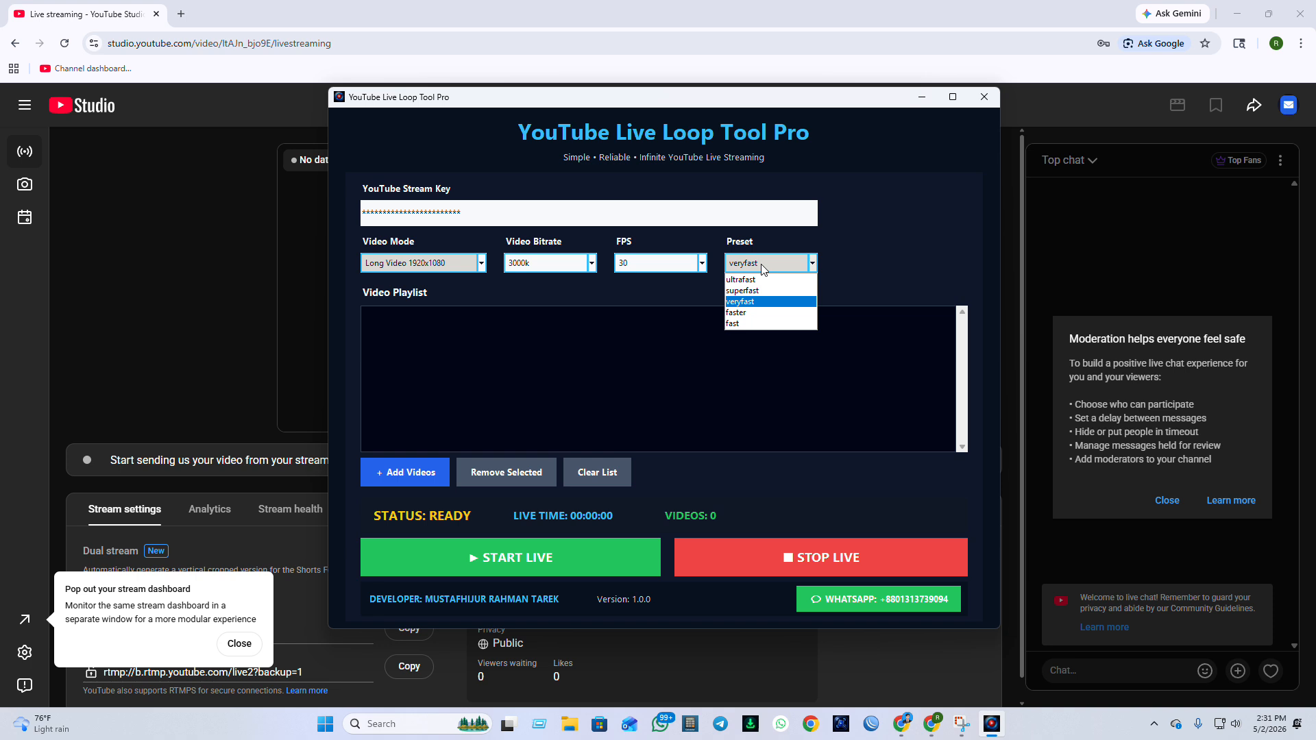
pyautogui.click(760, 265)
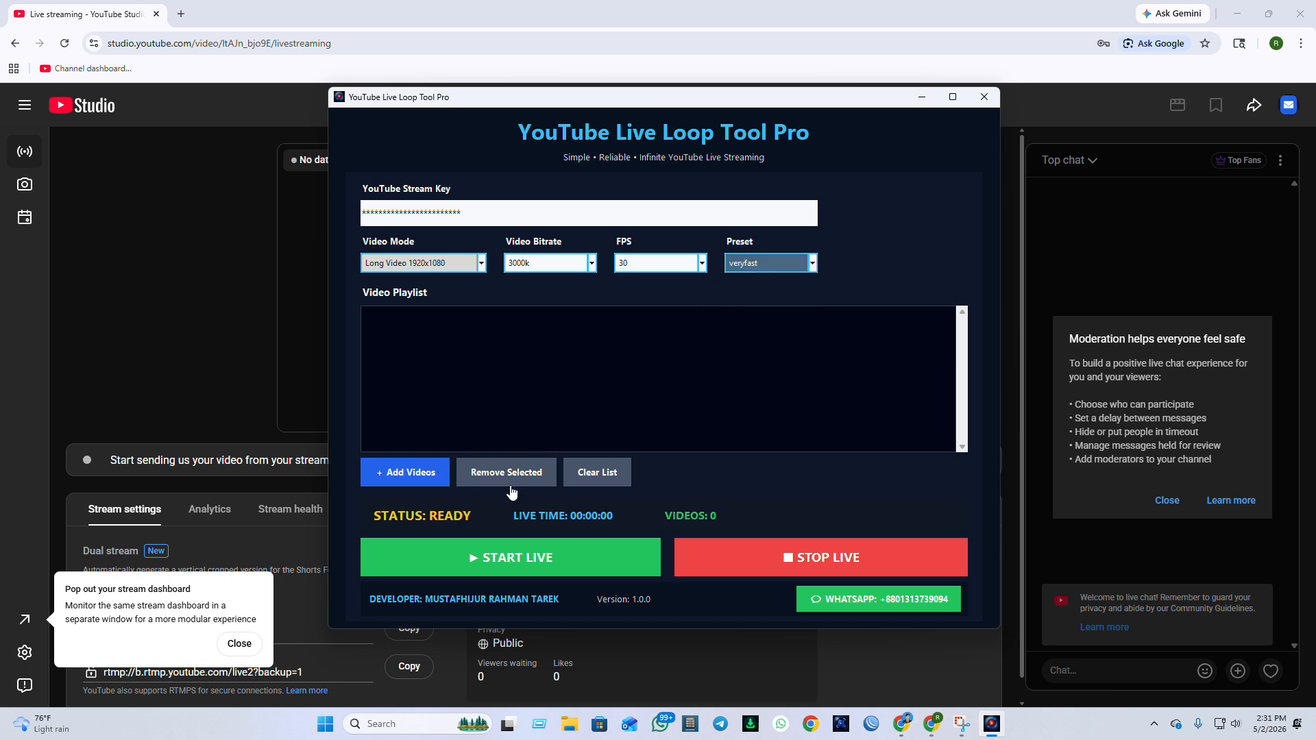
# Add 3.mp4 from the Bangla Story Hub folder 3 to the video playlist.
pyautogui.click(400, 473)
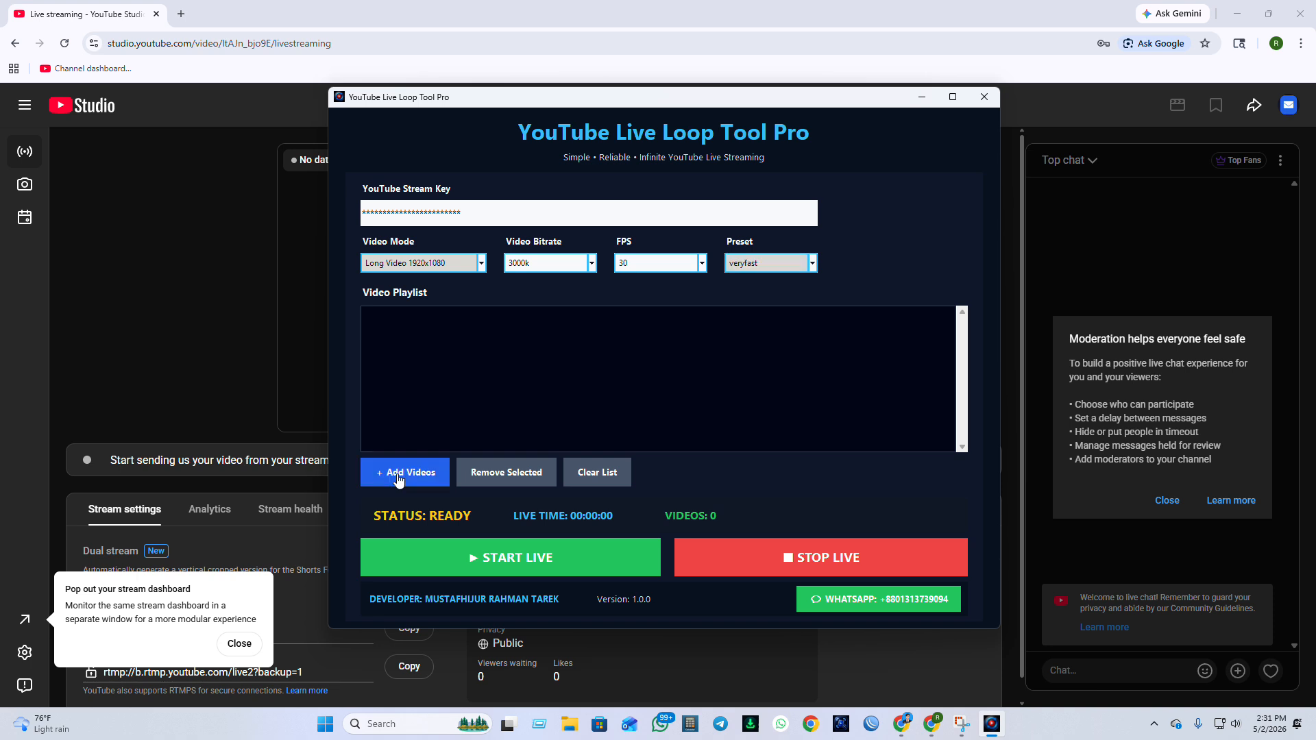
pyautogui.click(515, 233)
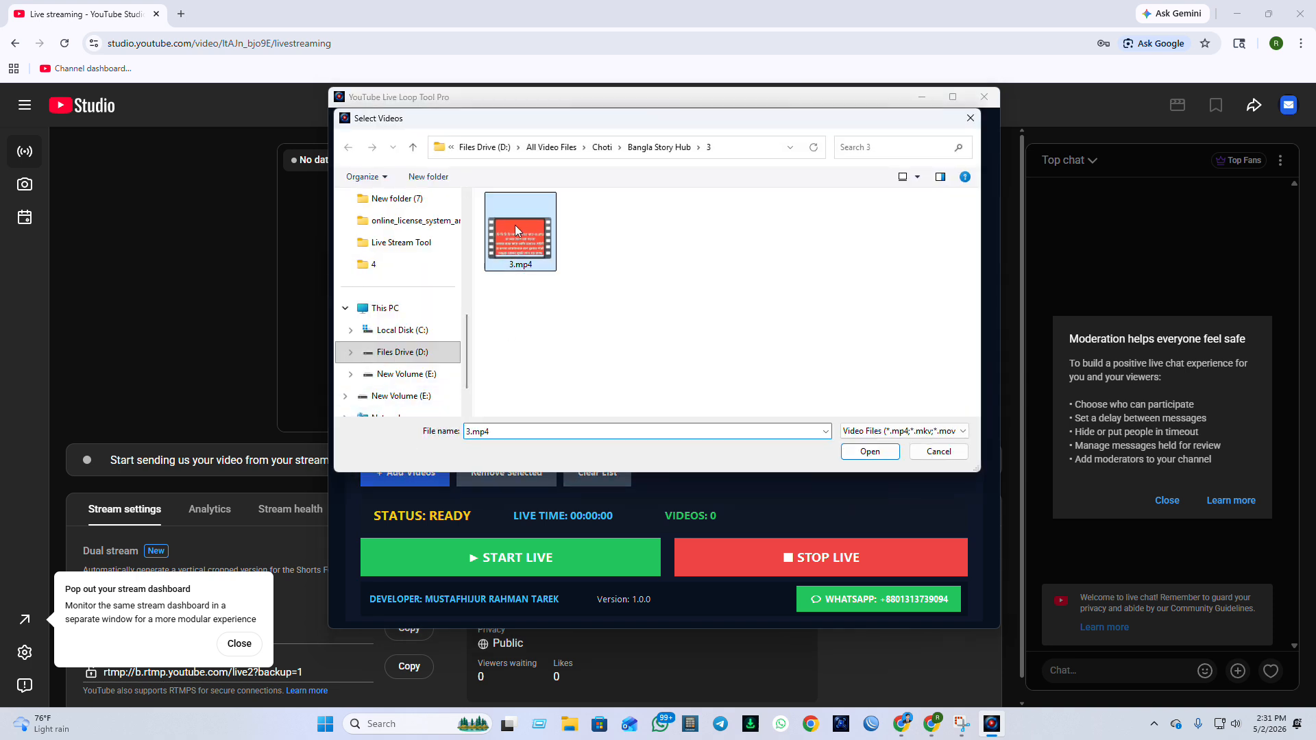
pyautogui.doubleClick(516, 225)
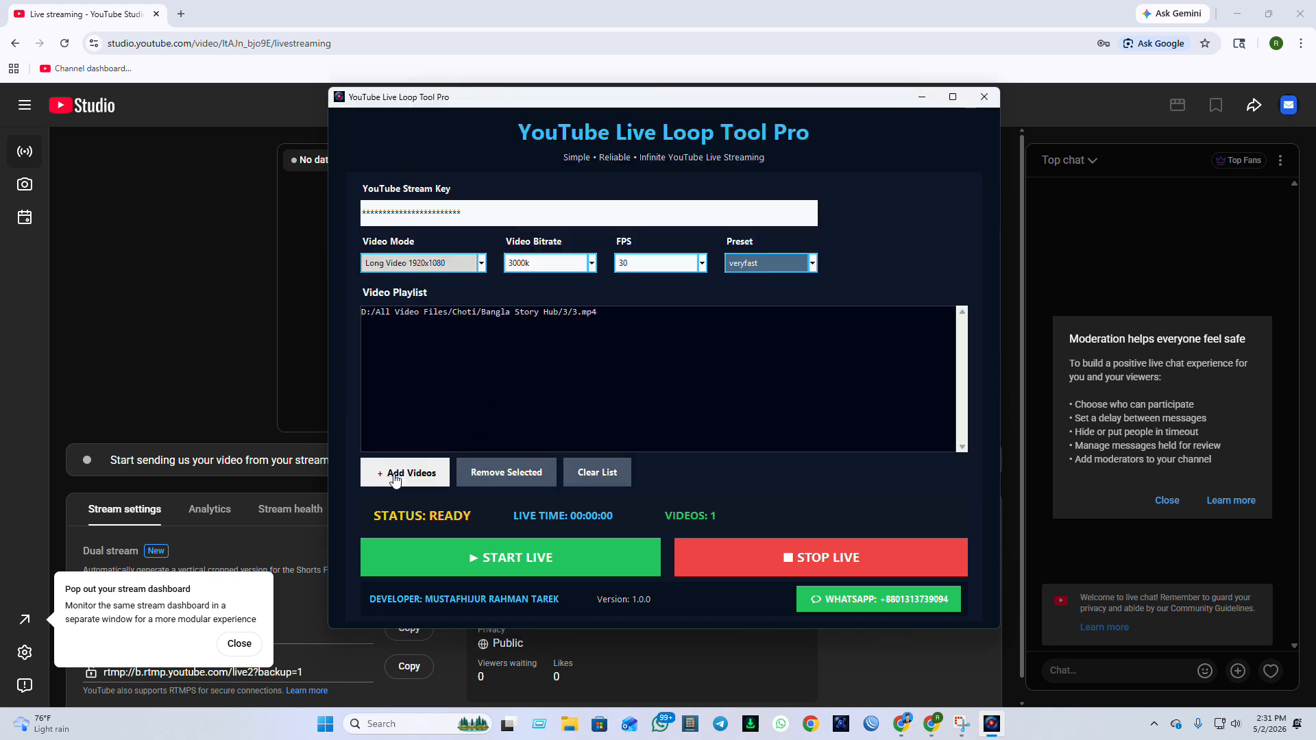
# Add the "shesh message love story" Part 1 video from the Bangla Story Hub folder 4 to the video playlist.
pyautogui.click(425, 470)
pyautogui.click(414, 148)
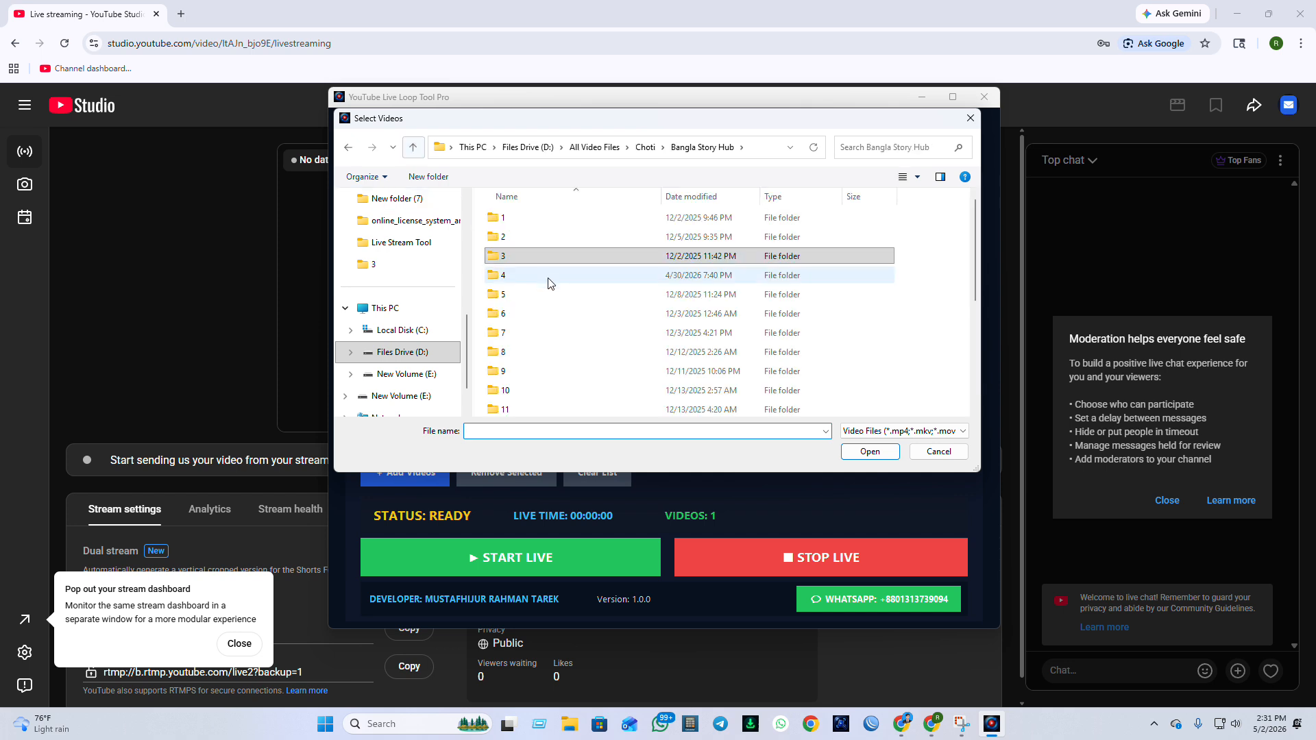
pyautogui.doubleClick(538, 282)
pyautogui.click(529, 231)
pyautogui.doubleClick(529, 227)
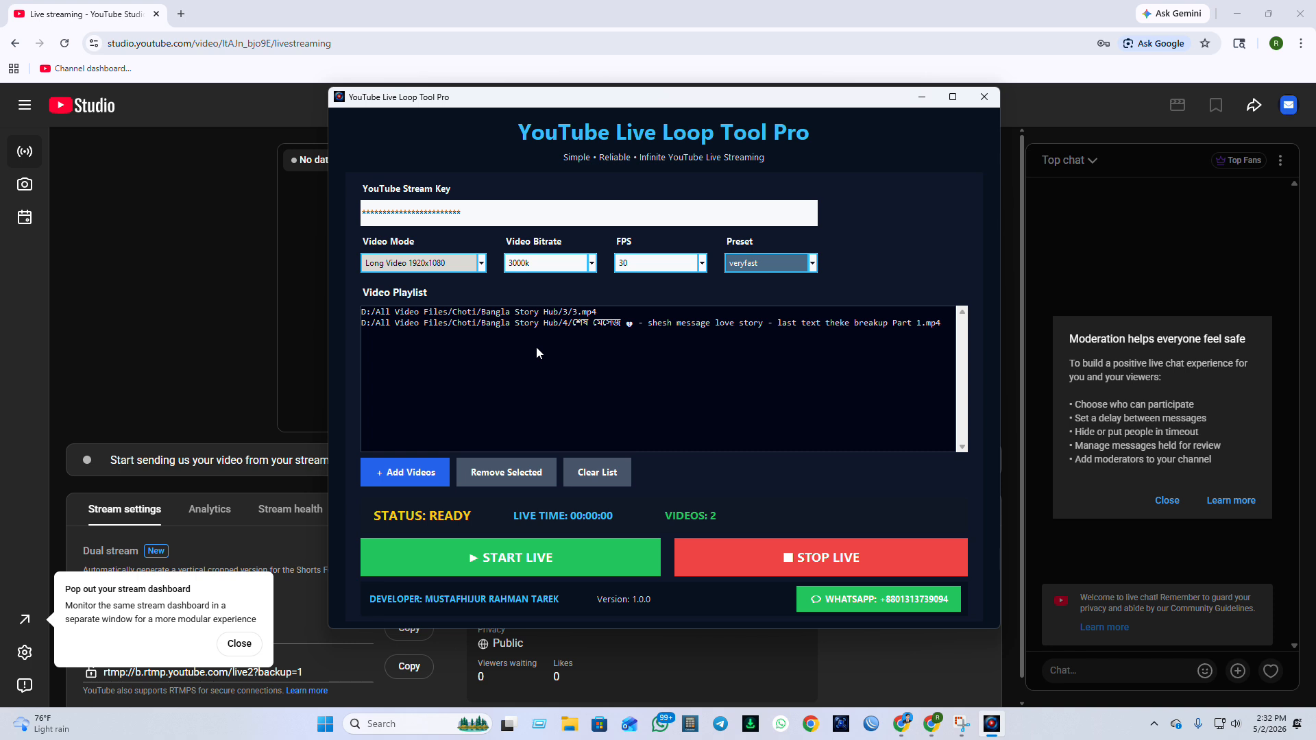
# Move the tool window off the stream preview, start the live broadcast, and check the stream health in YouTube Studio.
pyautogui.moveTo(568, 96); pyautogui.dragTo(810, 113)
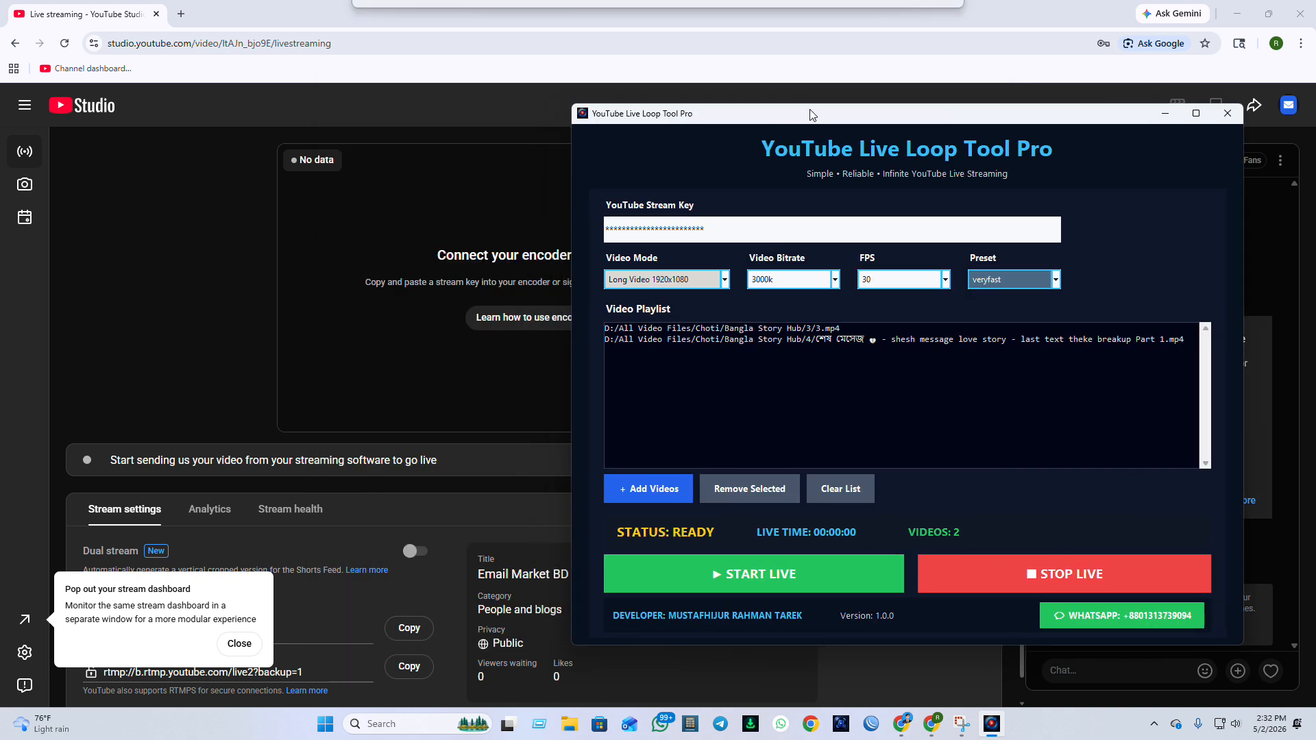
pyautogui.click(764, 578)
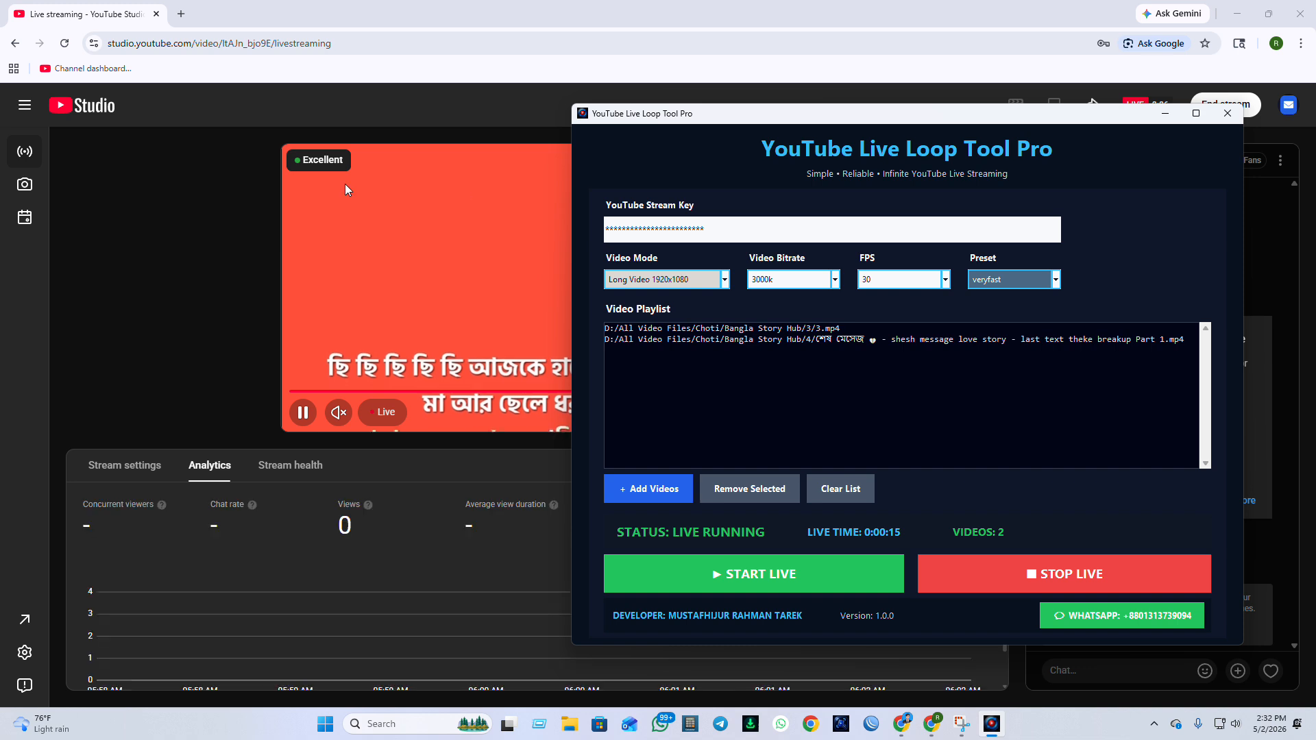
pyautogui.click(327, 473)
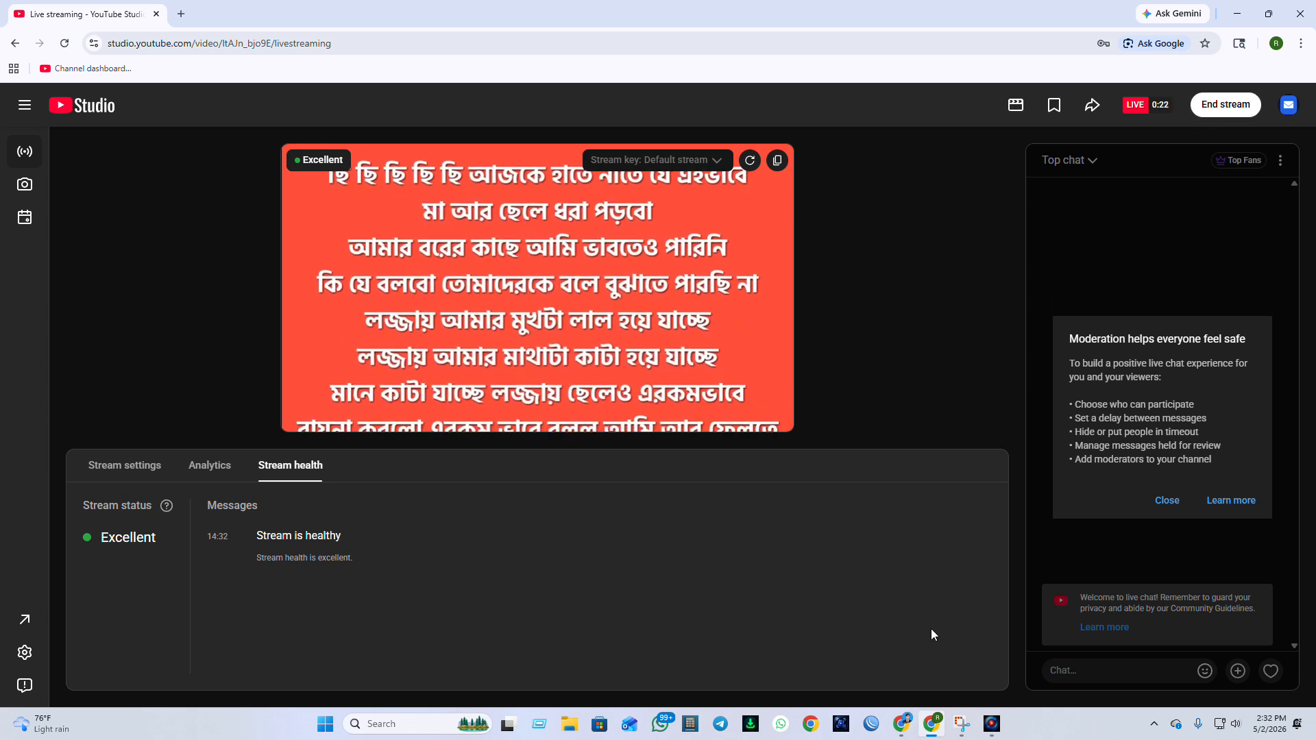
# Stop the live broadcast in YouTube Live Loop Tool Pro and end the stream in YouTube Studio, dismissing the finished-stream summary.
pyautogui.click(991, 723)
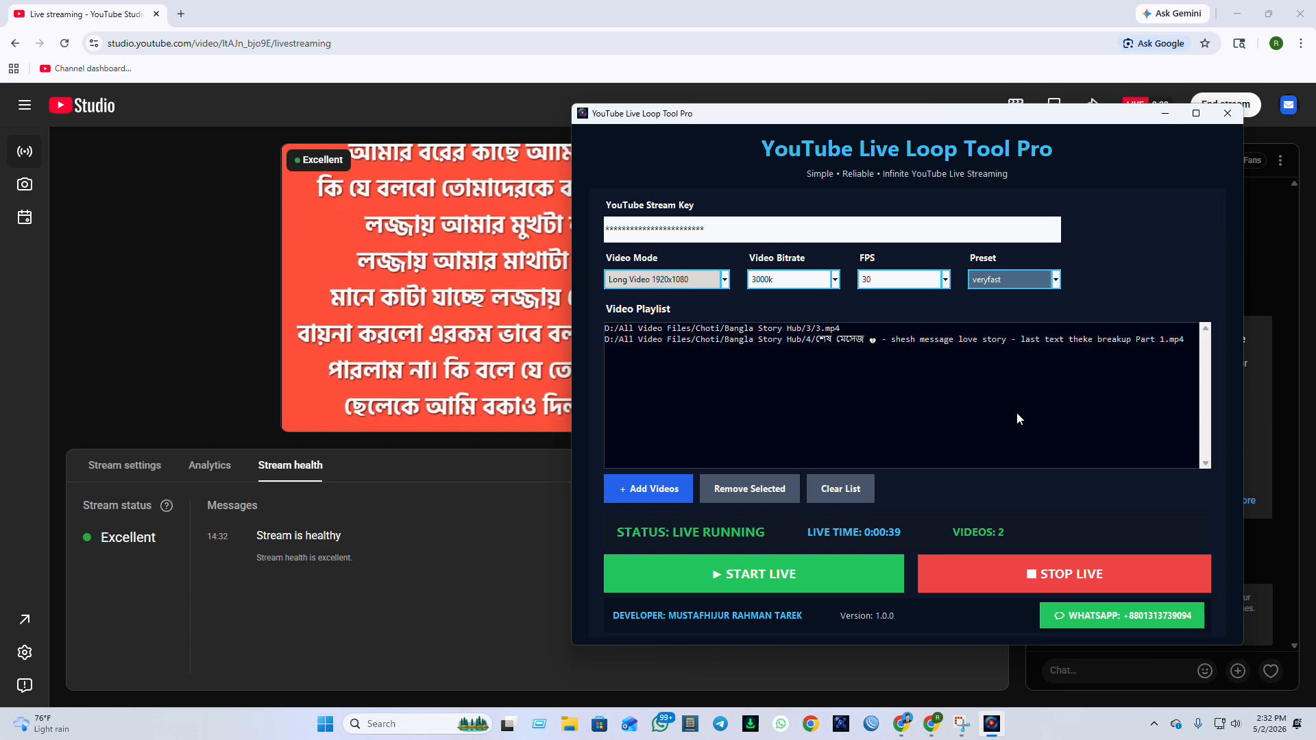
pyautogui.click(1044, 570)
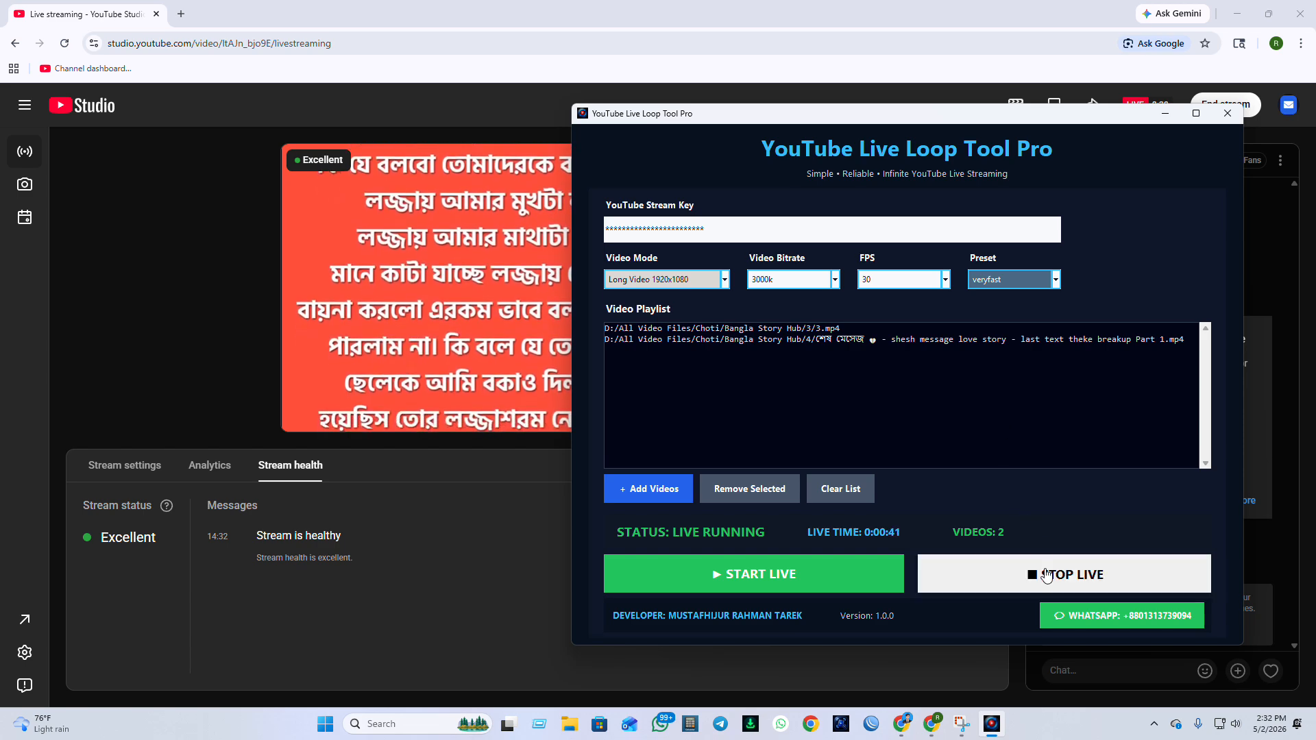
pyautogui.click(1188, 94)
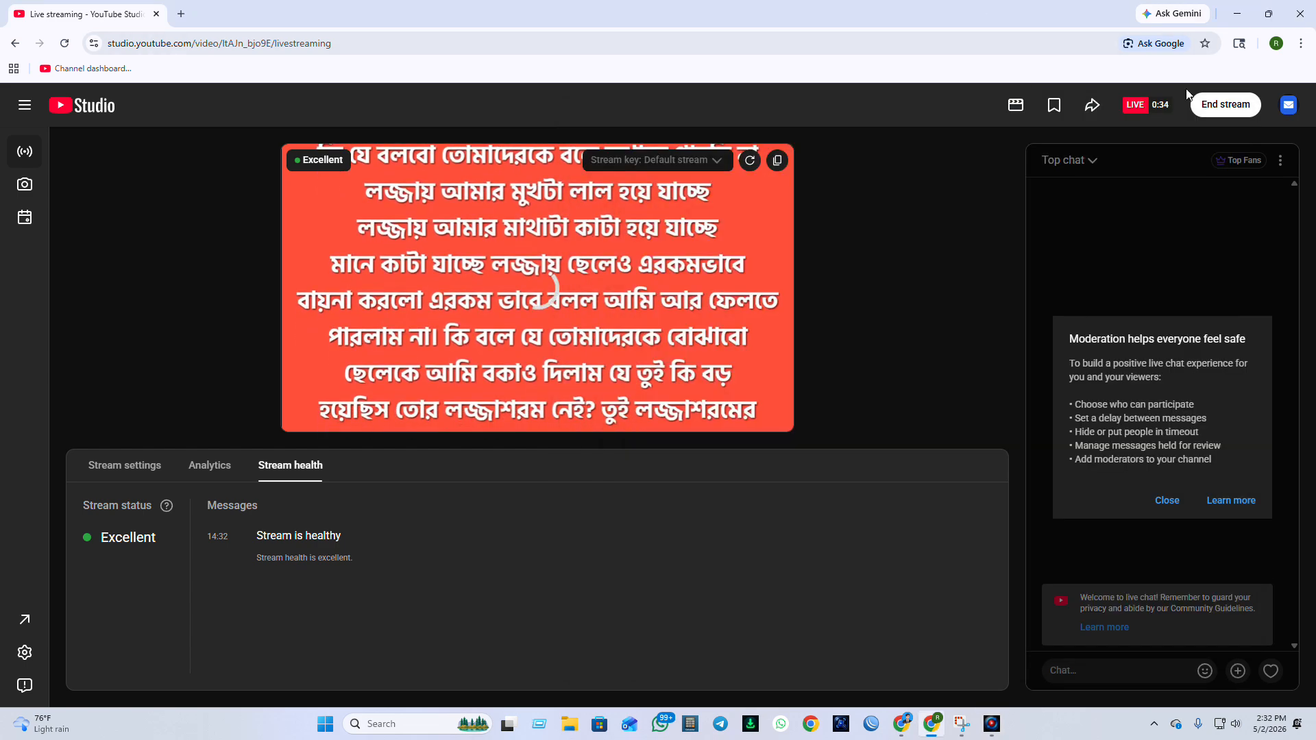
pyautogui.click(1236, 108)
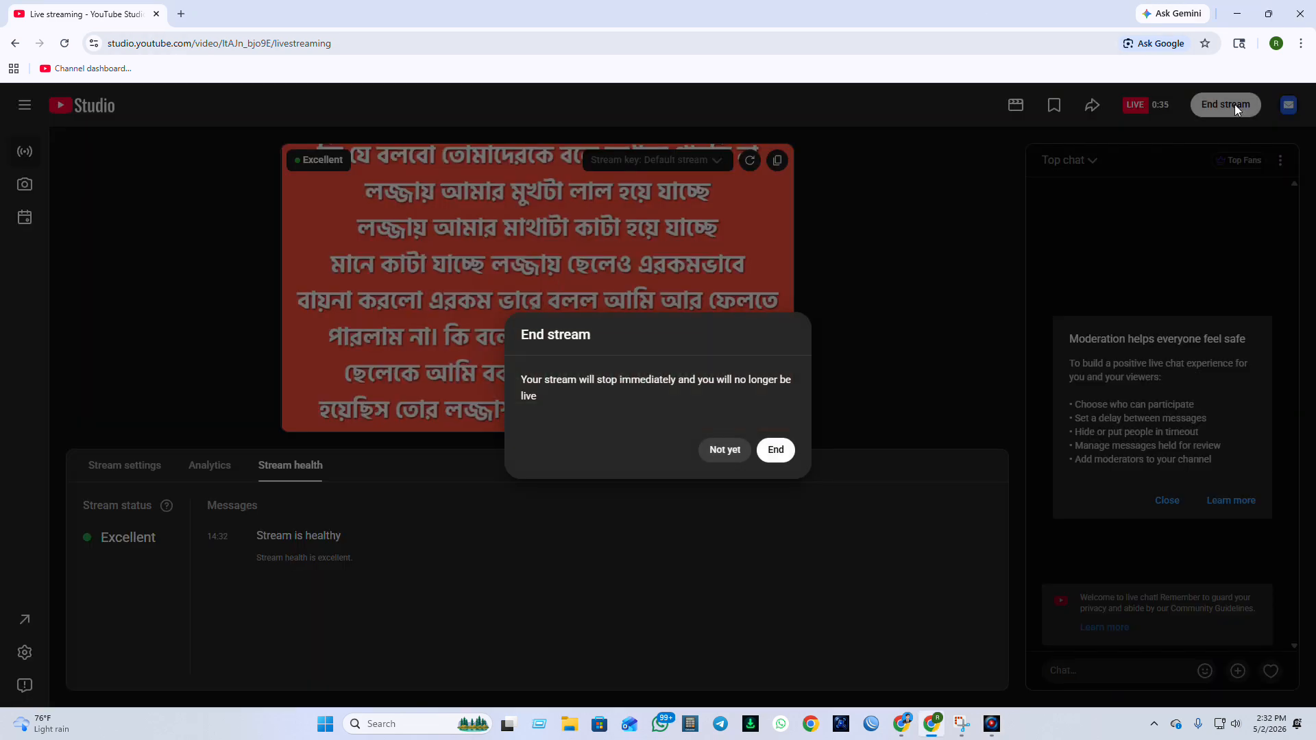
pyautogui.click(776, 450)
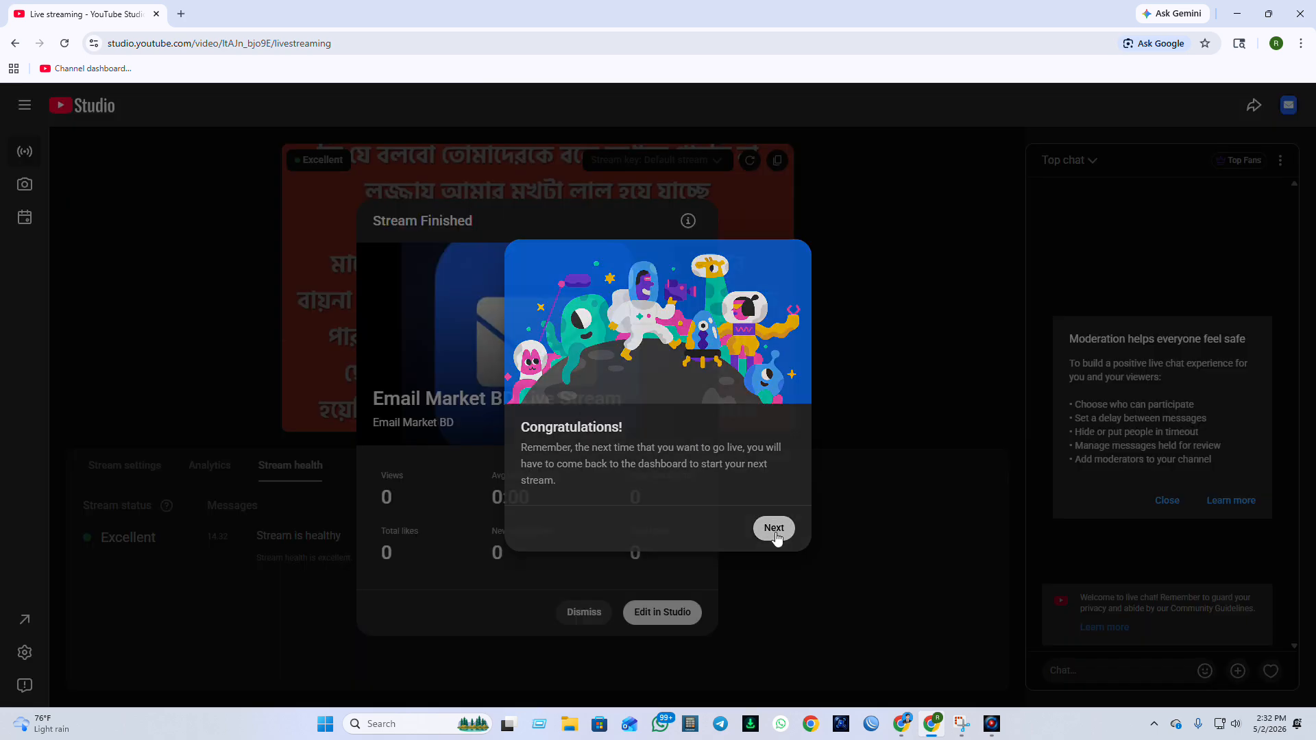
pyautogui.click(774, 529)
pyautogui.click(583, 612)
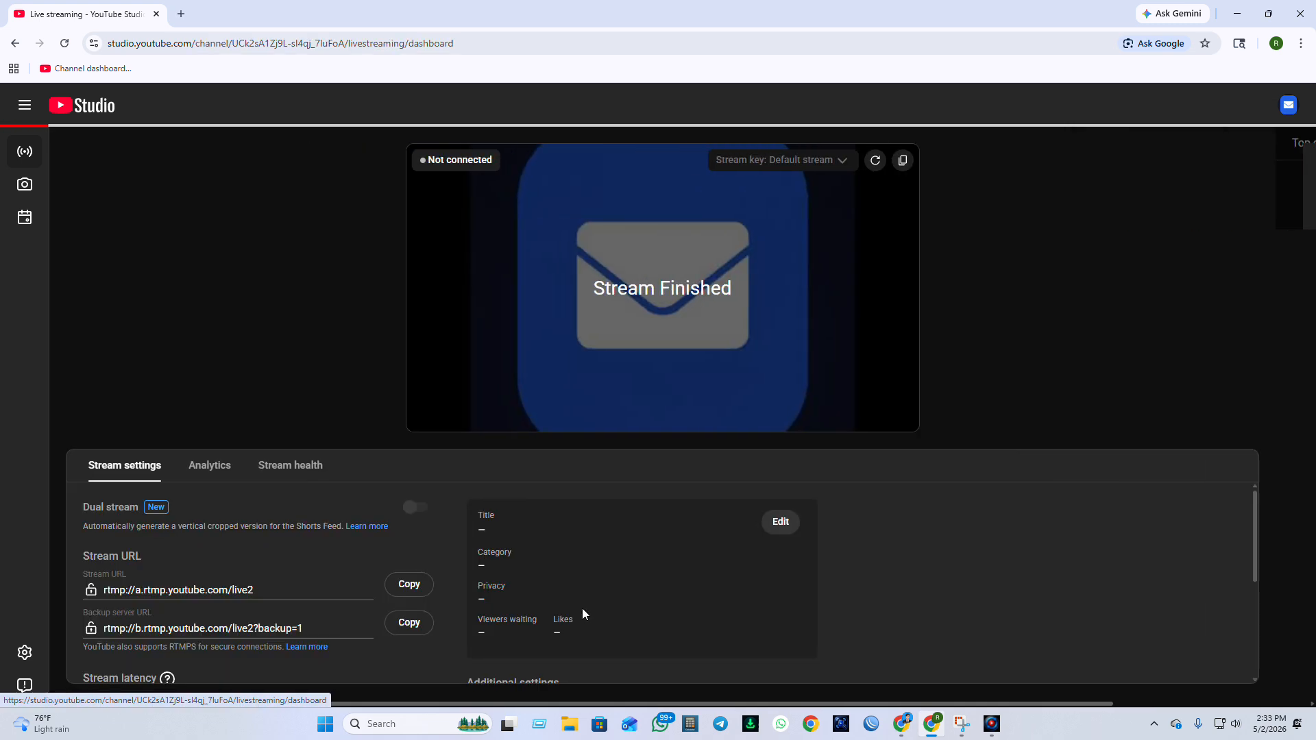